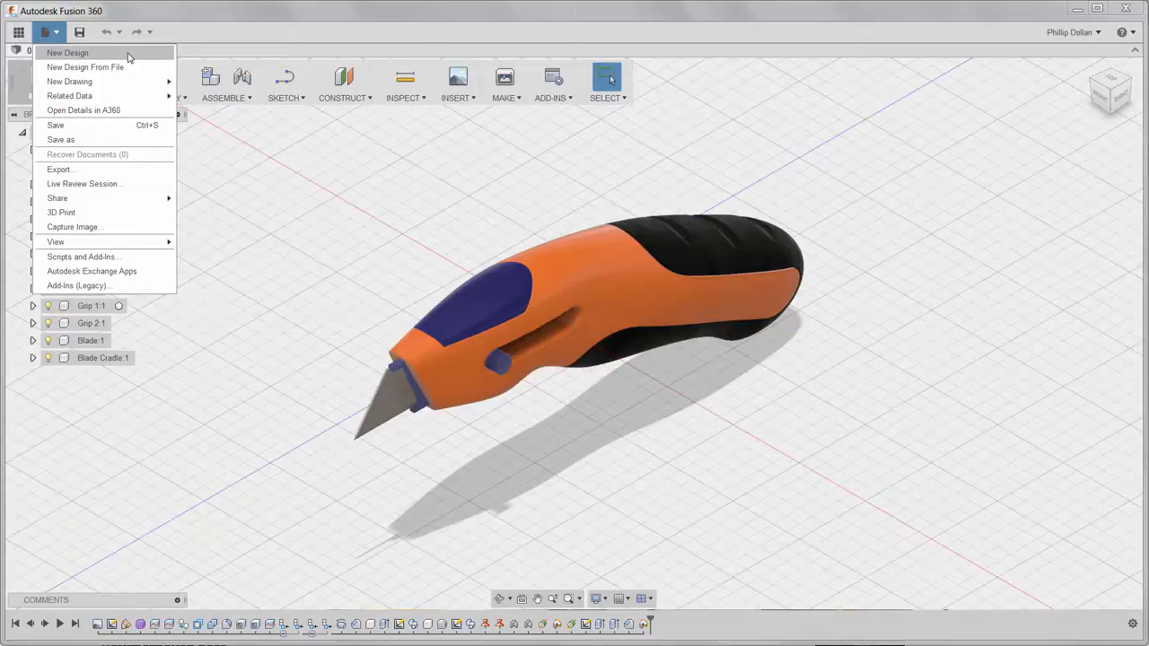
# Create a new design and save it in the Fusion Training project under the name New Design.
pyautogui.click(129, 54)
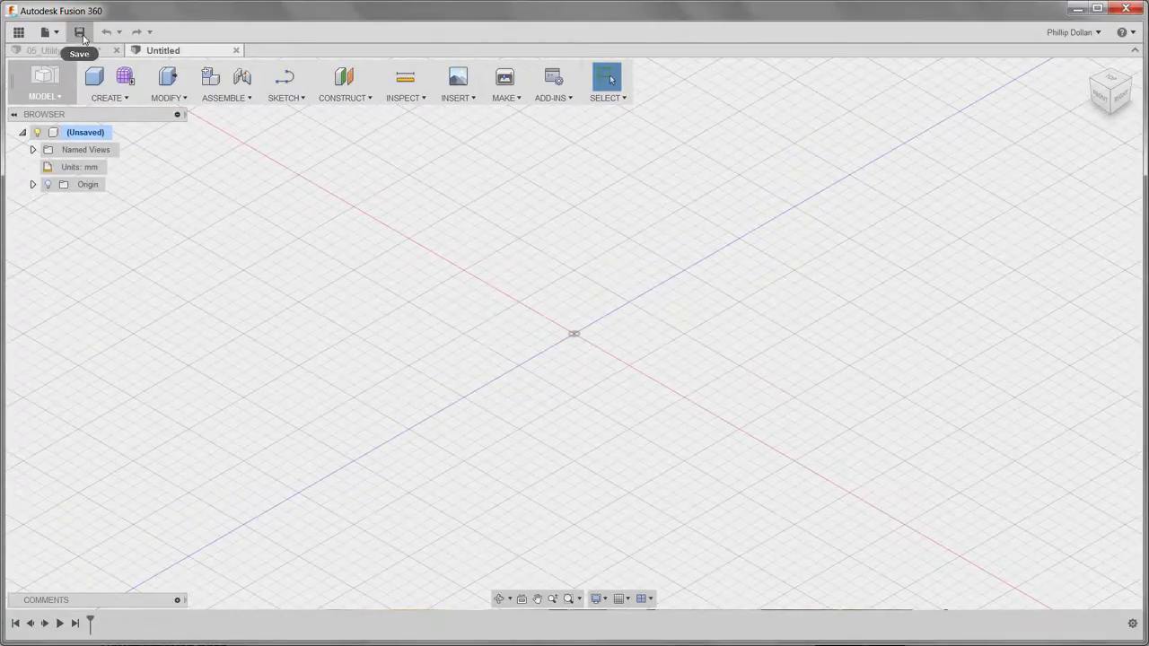
pyautogui.click(79, 31)
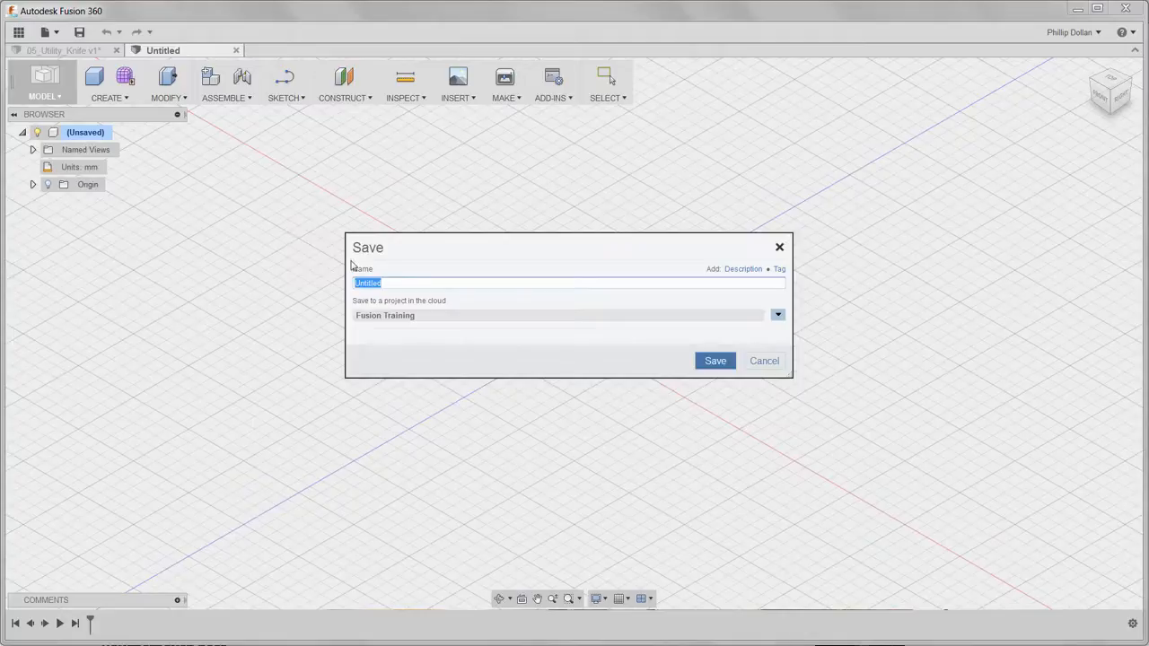
pyautogui.write('New Design')
pyautogui.click(715, 361)
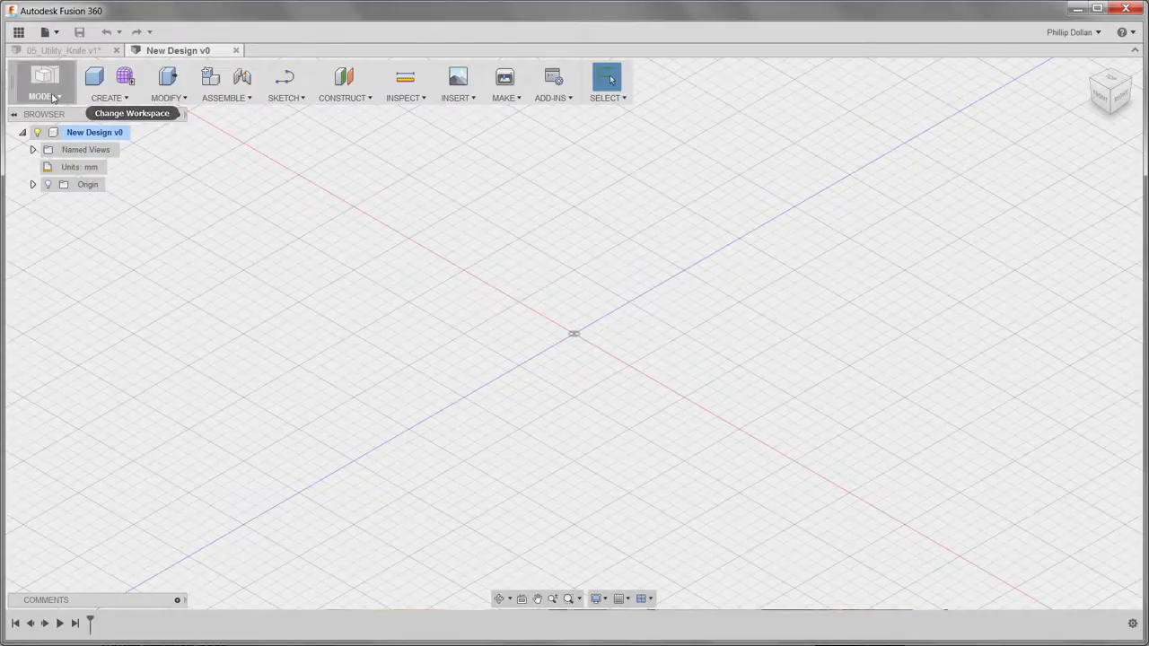
# Create a 50 × 50 mm solid box, 15 mm high, from the origin on the horizontal plane and check its body in the browser.
pyautogui.click(118, 100)
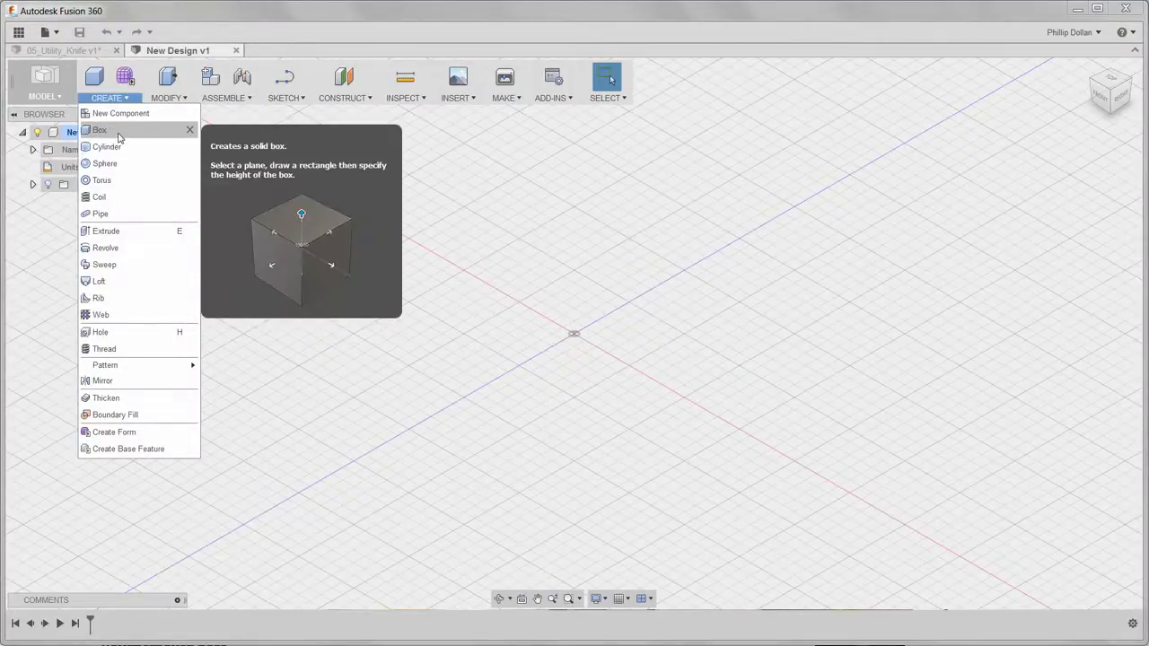
pyautogui.click(118, 133)
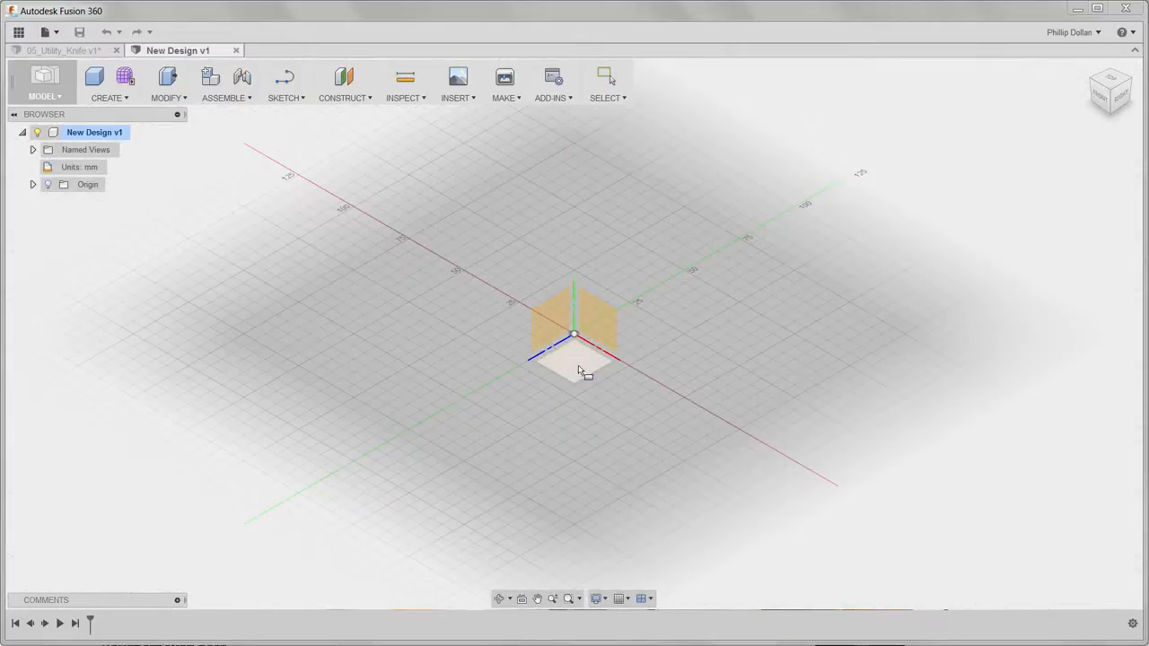
pyautogui.click(579, 370)
pyautogui.click(572, 333)
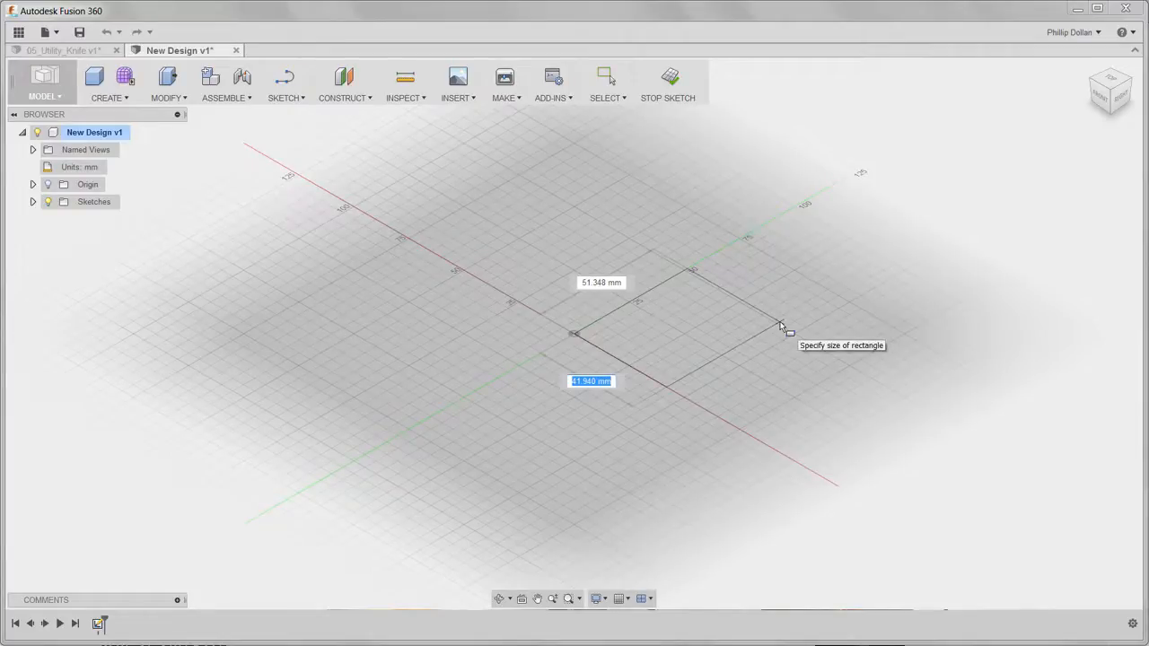
pyautogui.write('50')
pyautogui.press('Tab')
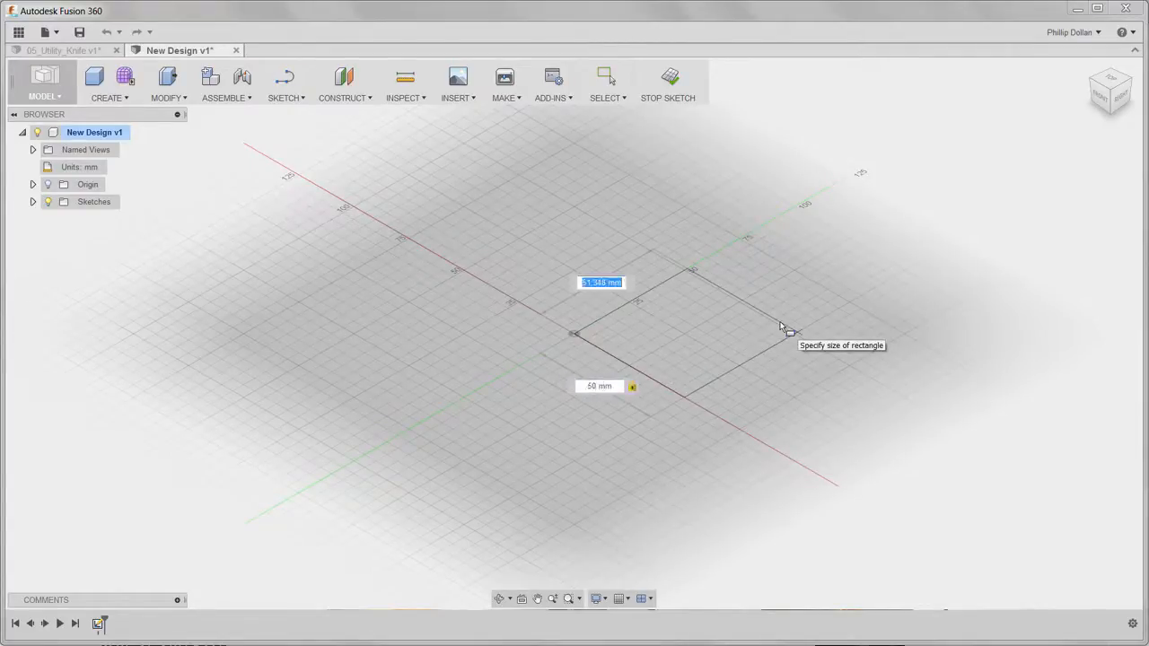
pyautogui.write('50')
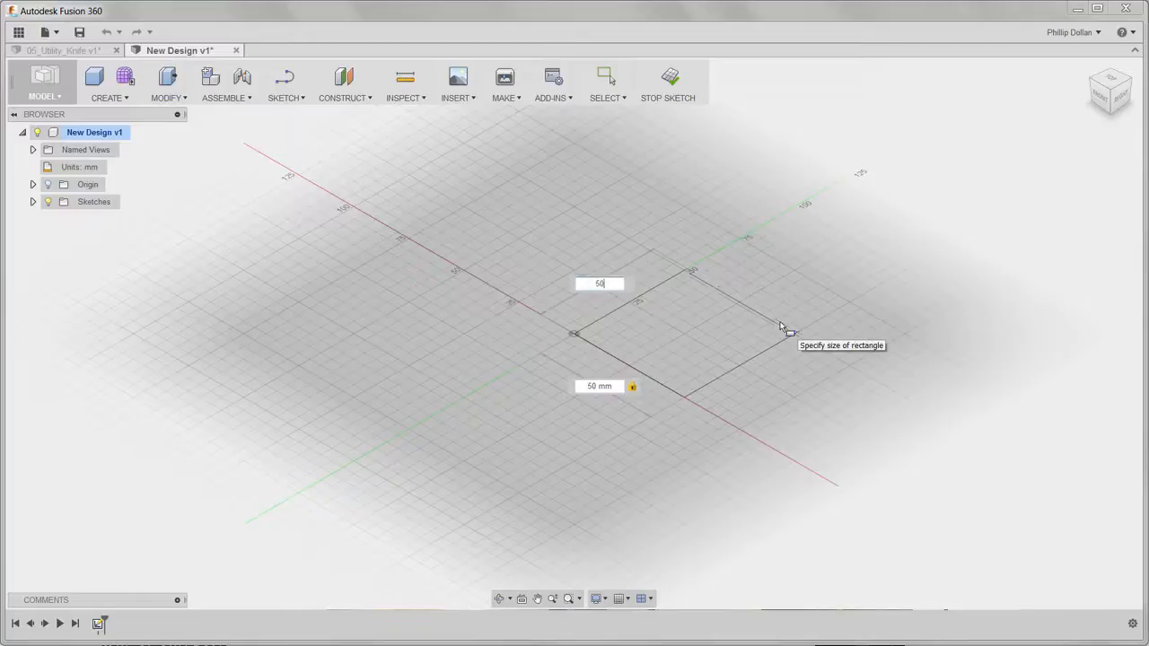
pyautogui.press('Return')
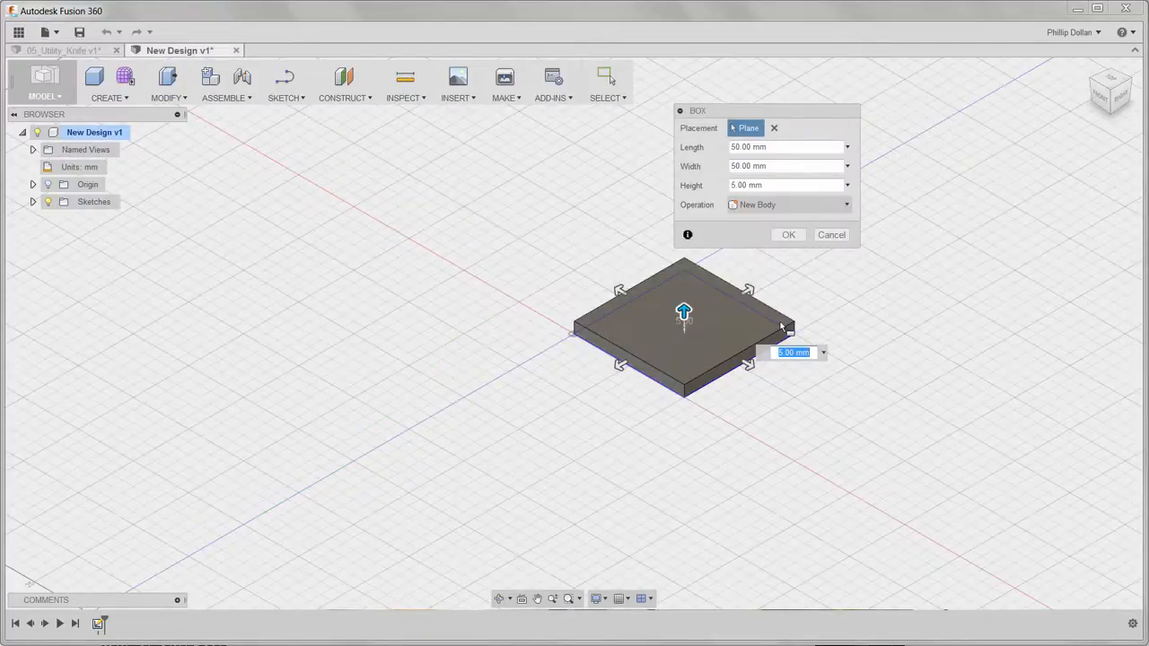
pyautogui.moveTo(684, 312); pyautogui.dragTo(684, 285)
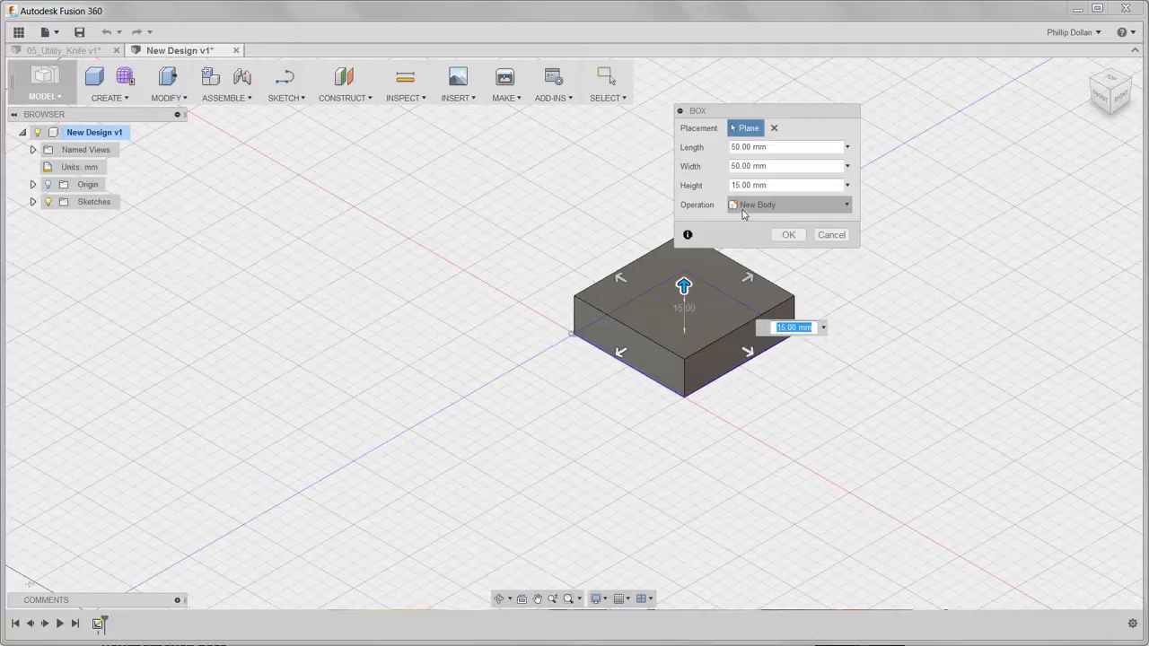
pyautogui.click(786, 236)
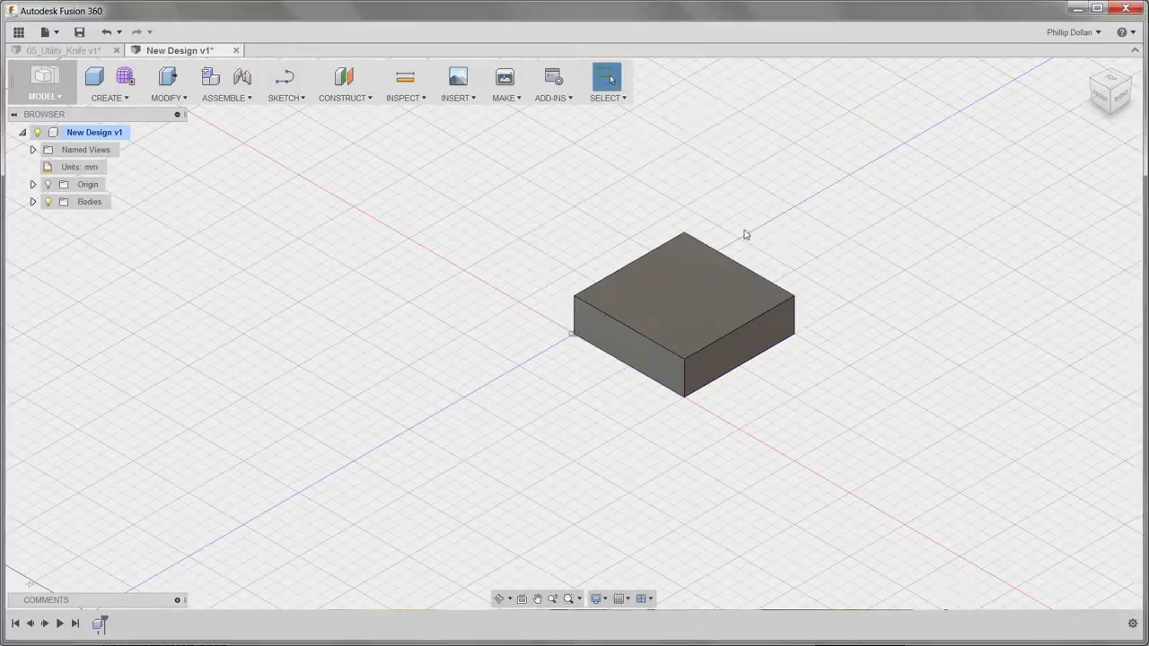
pyautogui.click(32, 203)
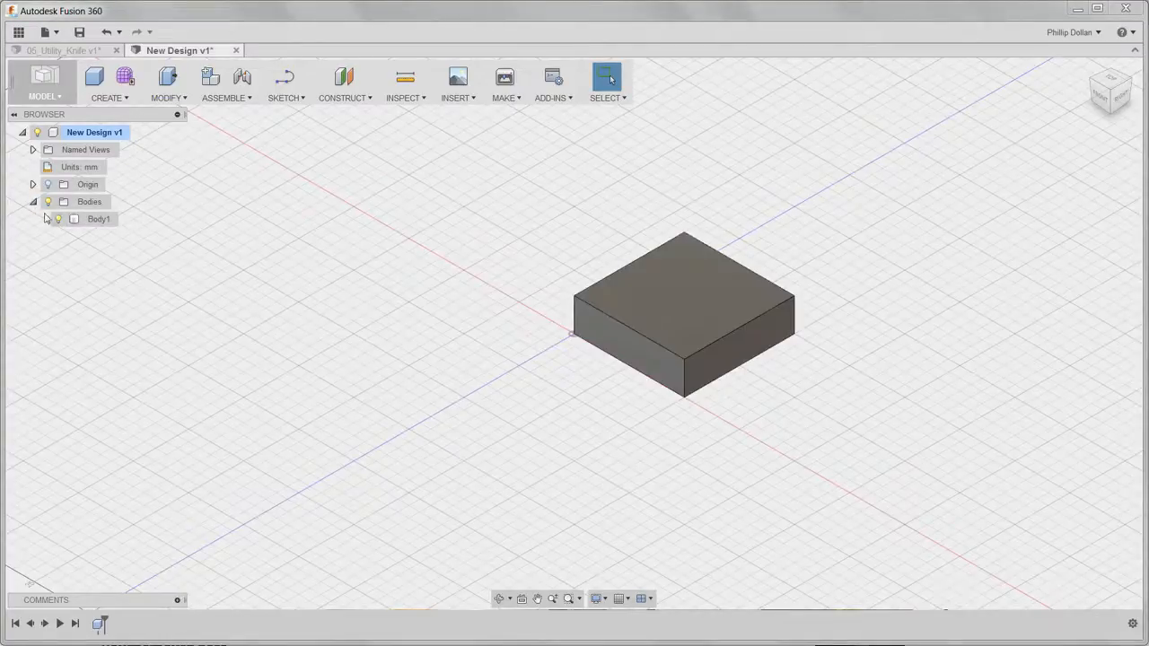
pyautogui.click(32, 202)
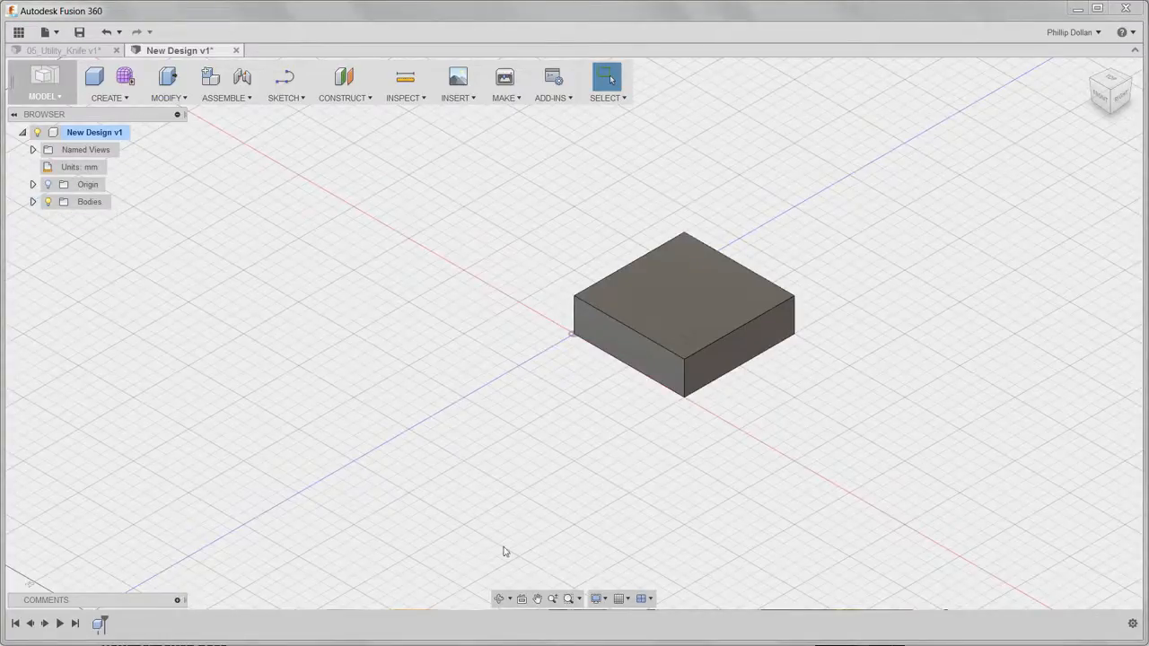
# Create a solid cylinder beside the box on the horizontal plane, 50 mm in diameter and 20 mm high, as a new body.
pyautogui.click(537, 598)
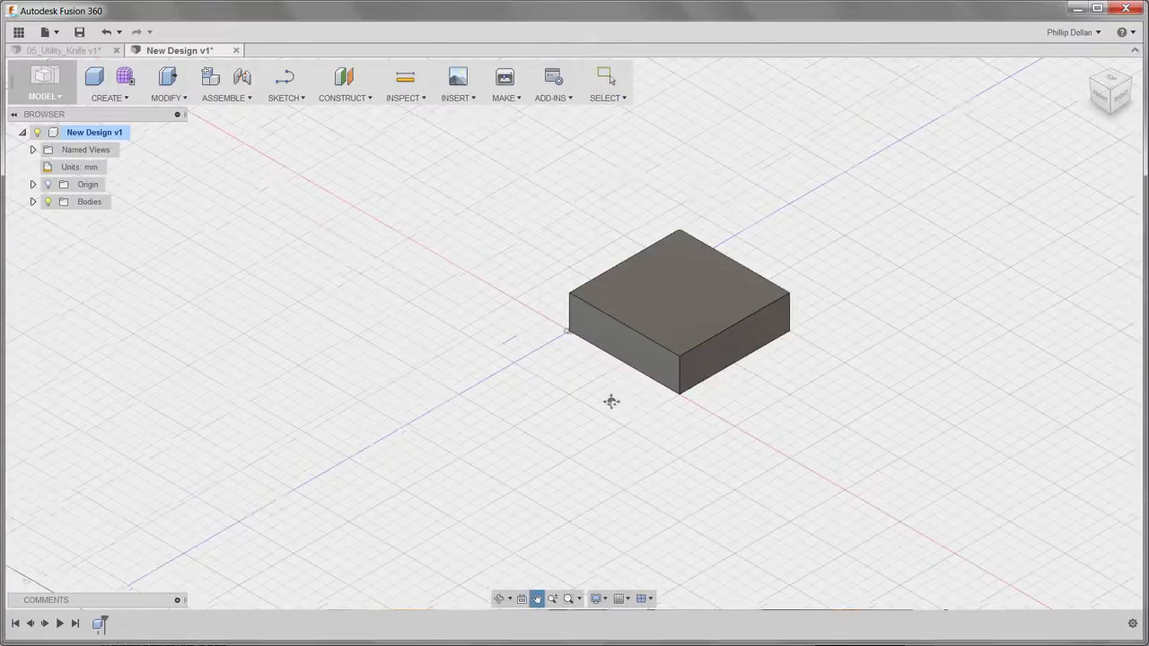
pyautogui.moveTo(610, 401); pyautogui.dragTo(321, 394)
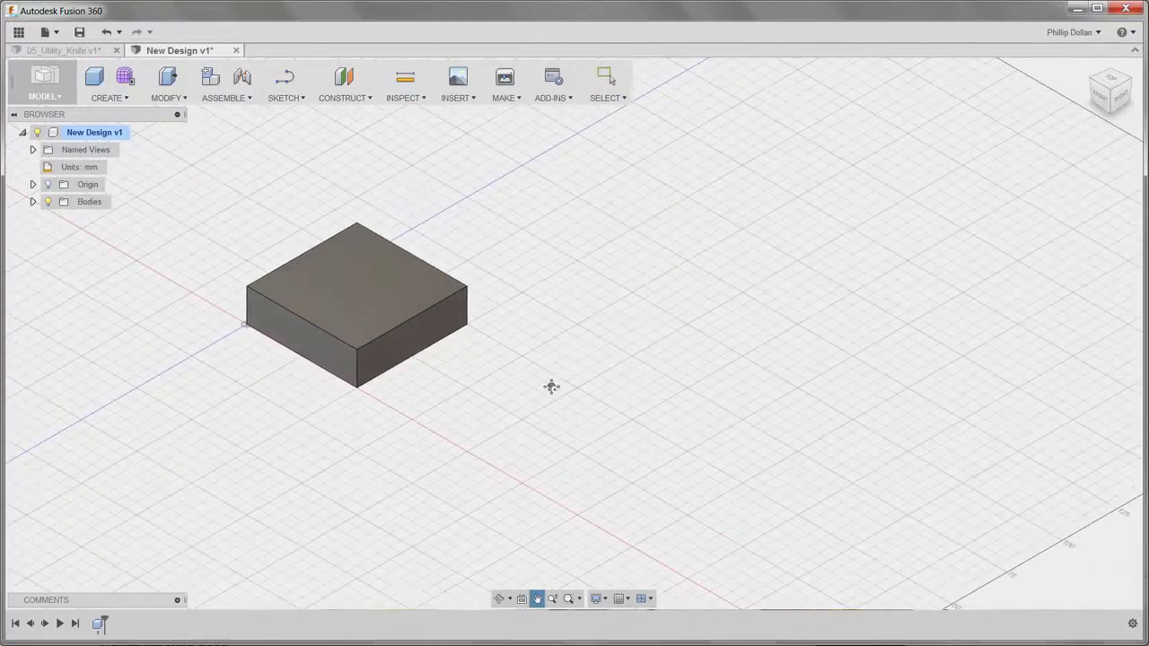
pyautogui.press('Escape')
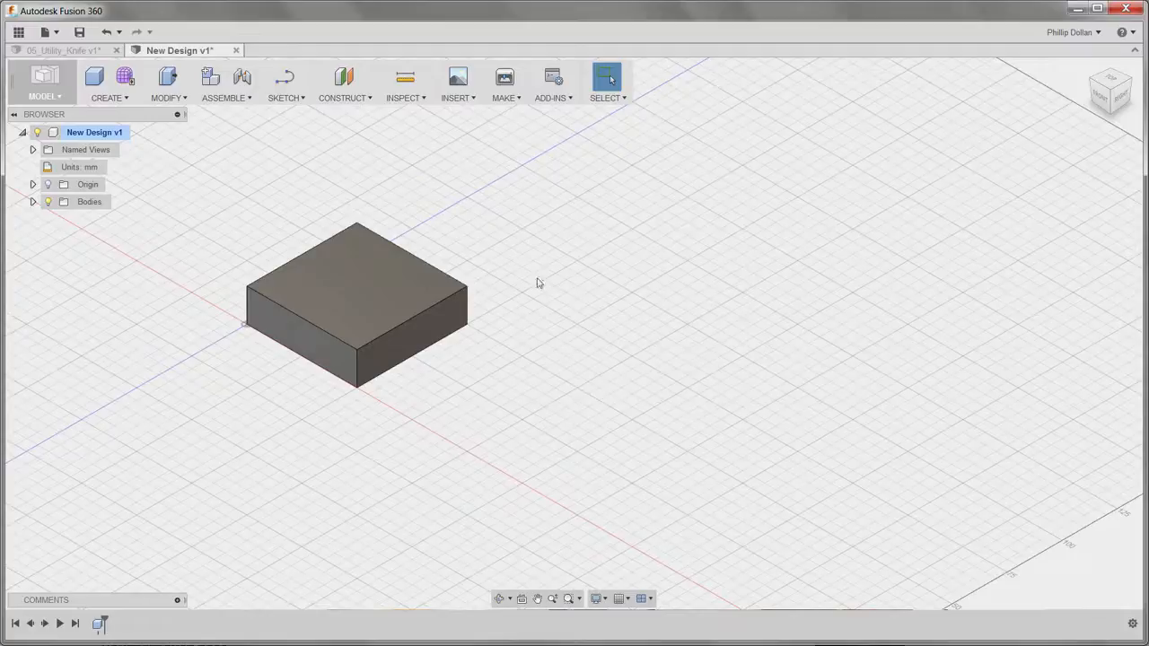
pyautogui.click(107, 97)
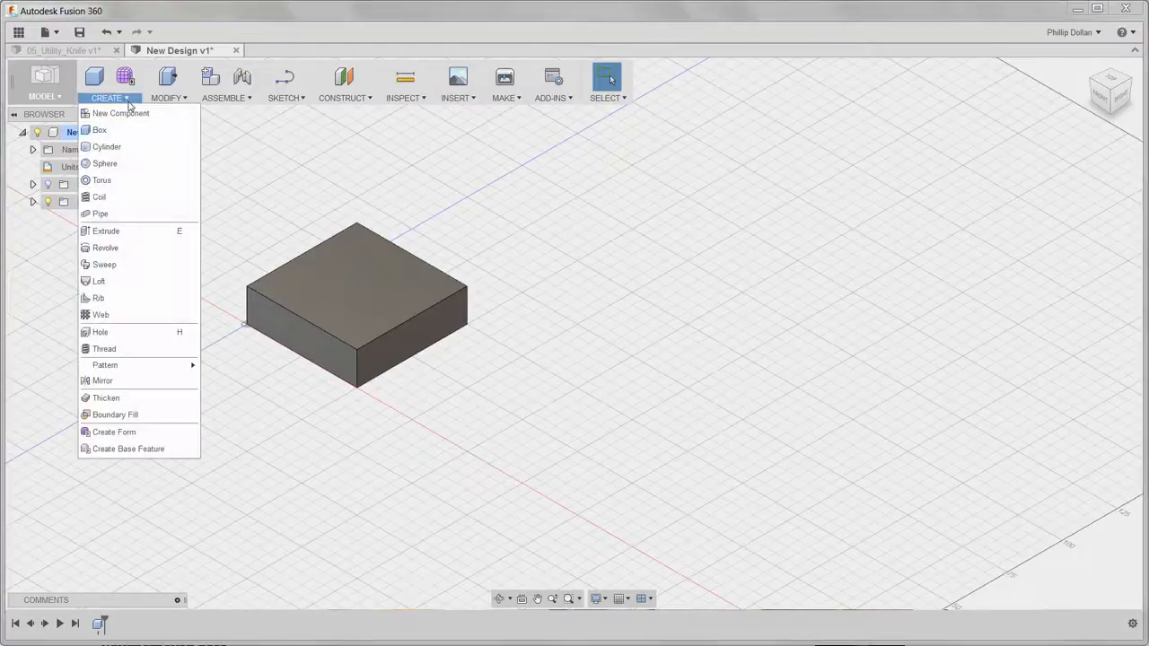
pyautogui.click(108, 148)
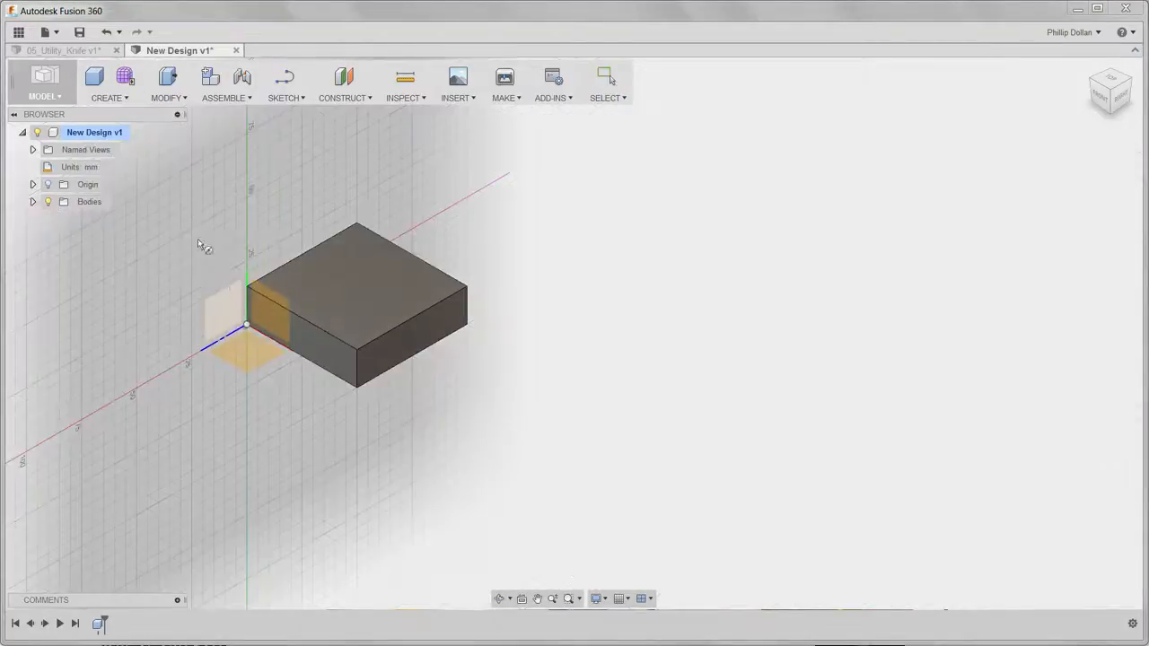
pyautogui.click(254, 361)
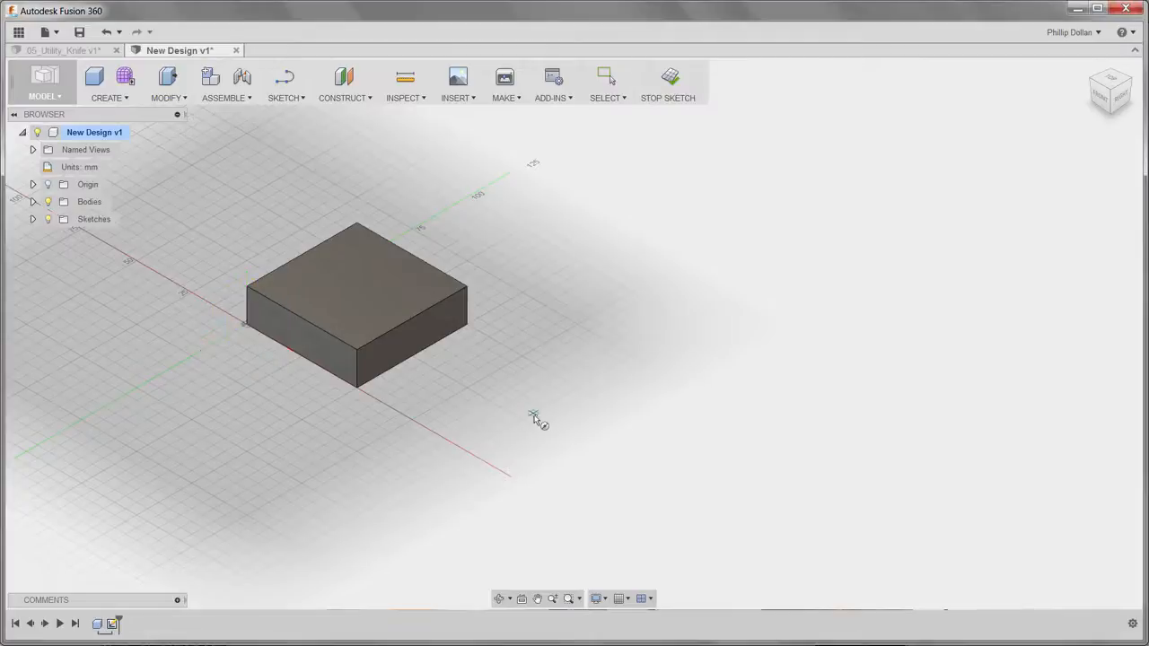
pyautogui.click(526, 424)
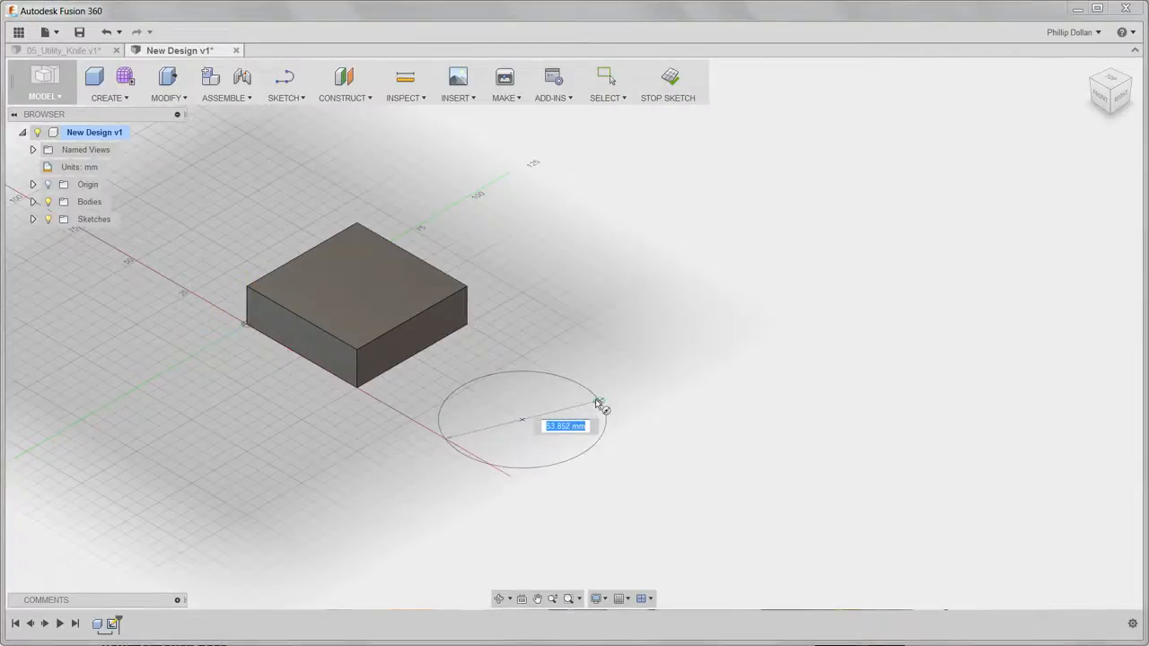
pyautogui.click(600, 404)
pyautogui.moveTo(521, 398); pyautogui.dragTo(521, 359)
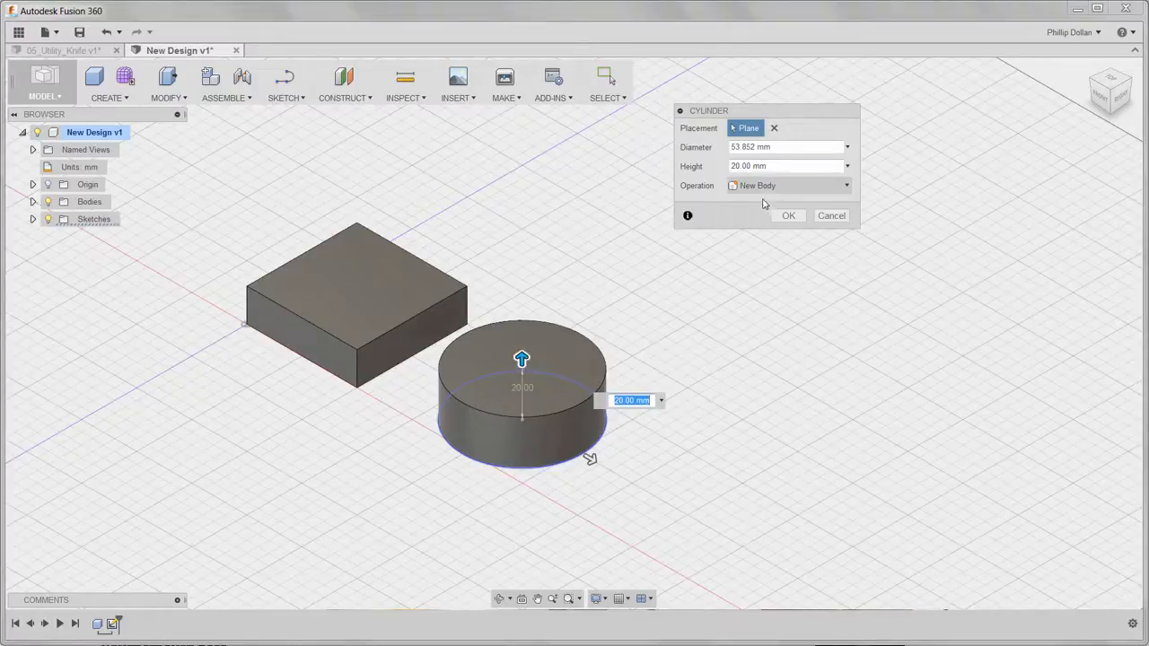
pyautogui.moveTo(775, 148); pyautogui.dragTo(706, 154)
pyautogui.write('50')
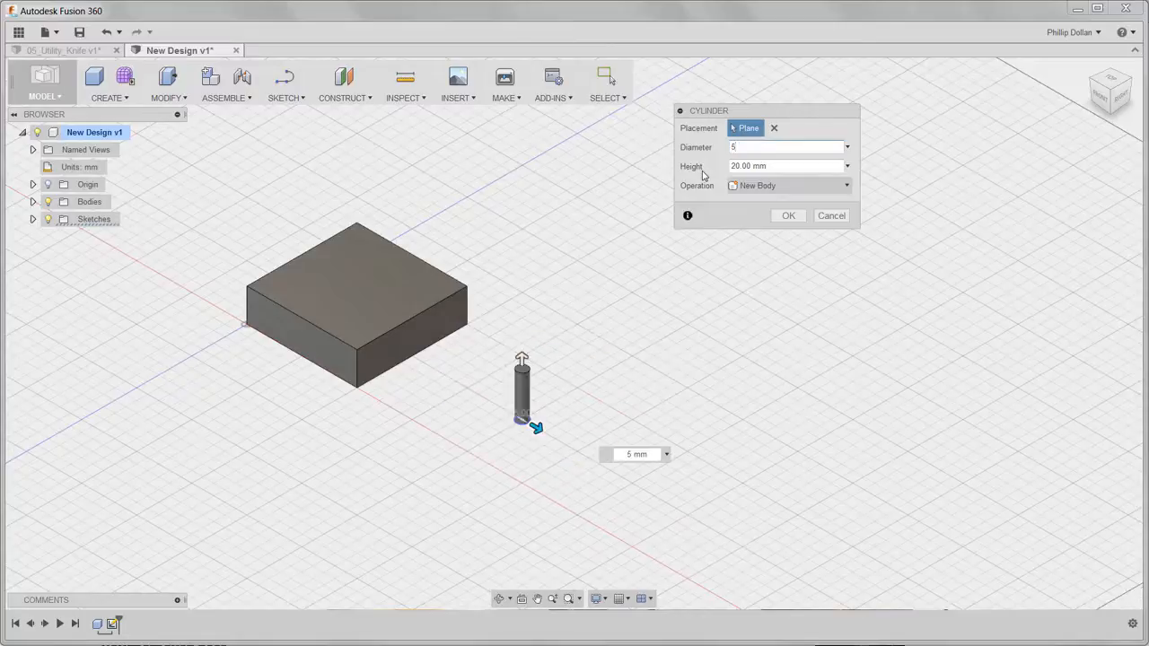
pyautogui.click(788, 216)
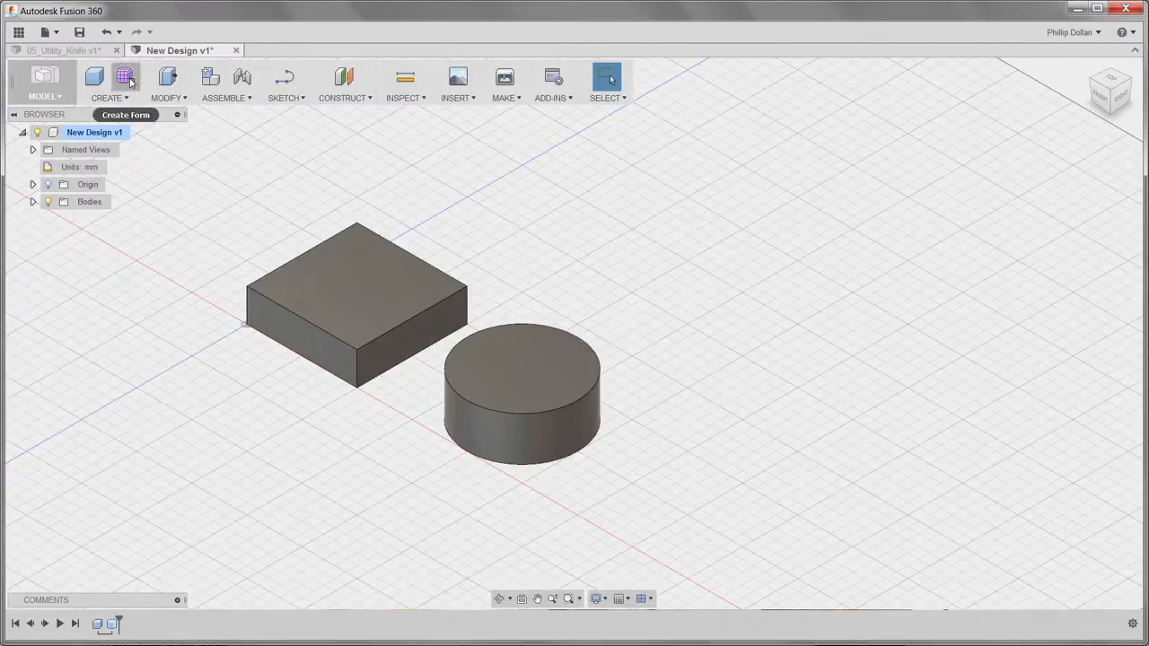
# Start a new form to enter the Sculpt environment, and look over the available workspaces without switching.
pyautogui.click(126, 78)
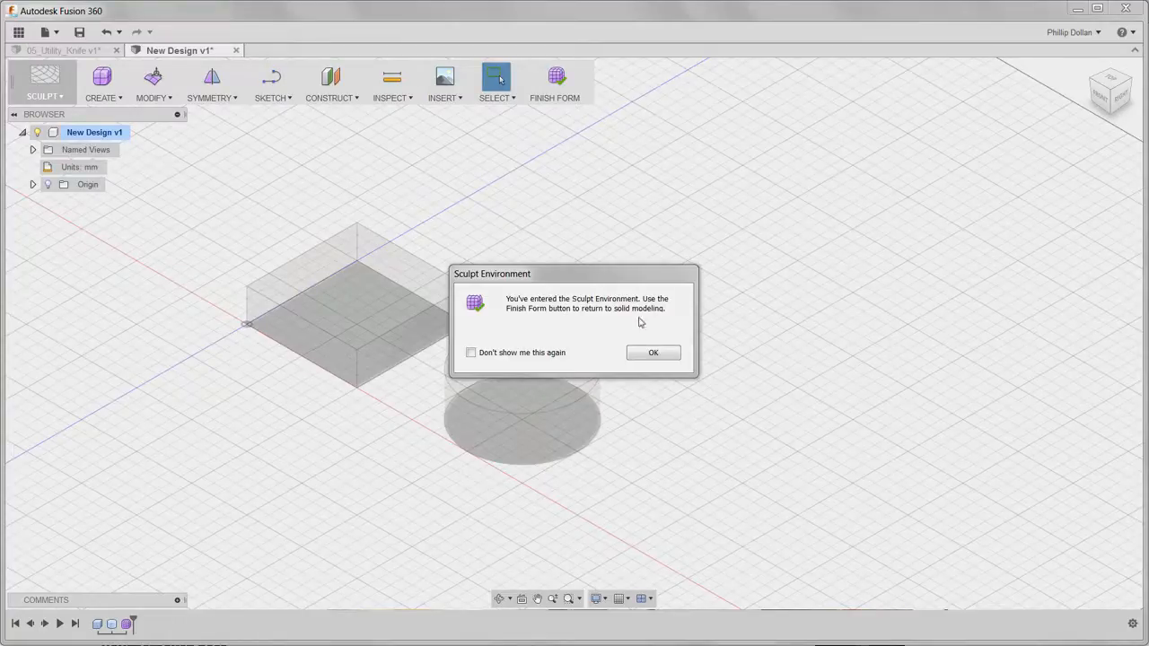
pyautogui.click(653, 353)
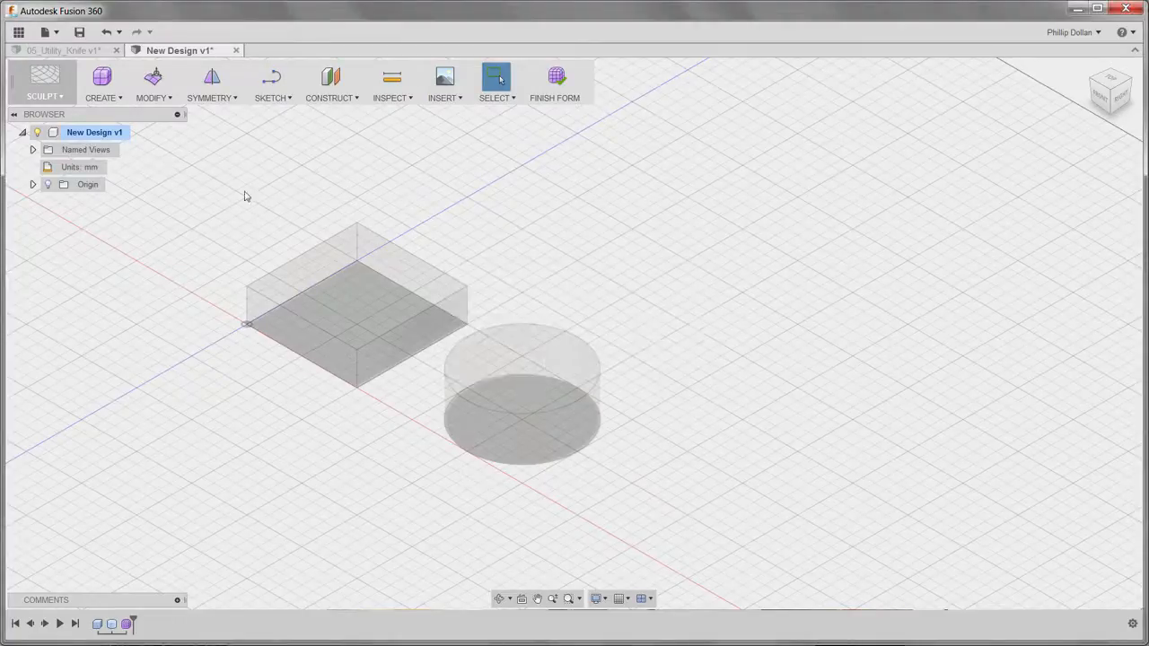
pyautogui.click(47, 85)
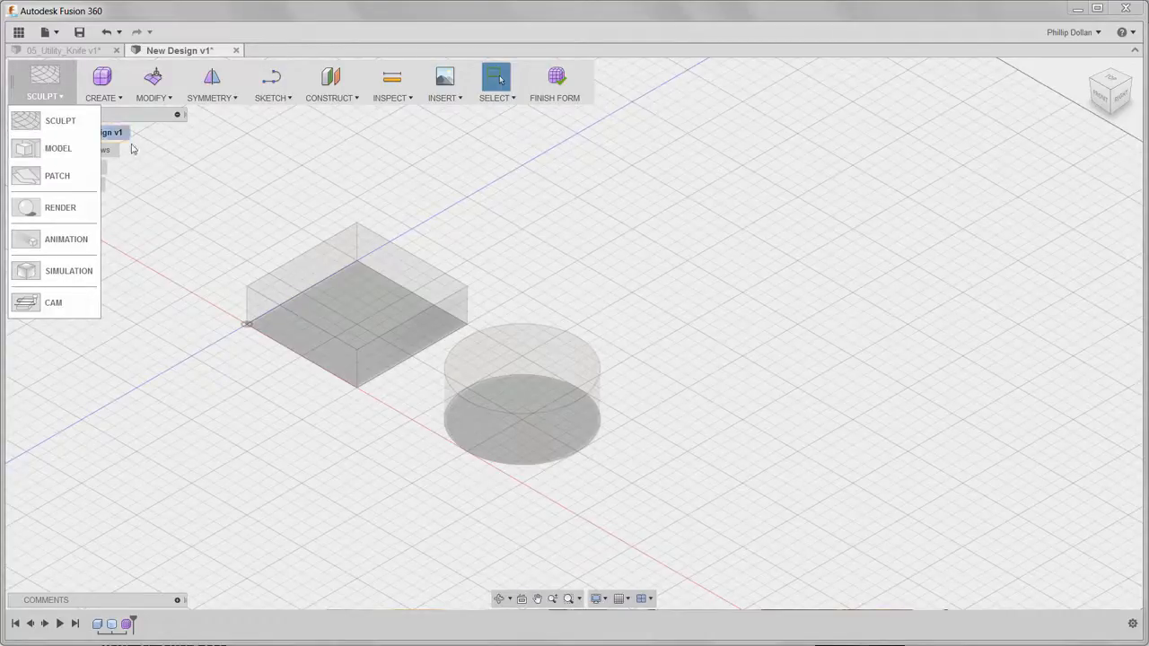
pyautogui.click(177, 179)
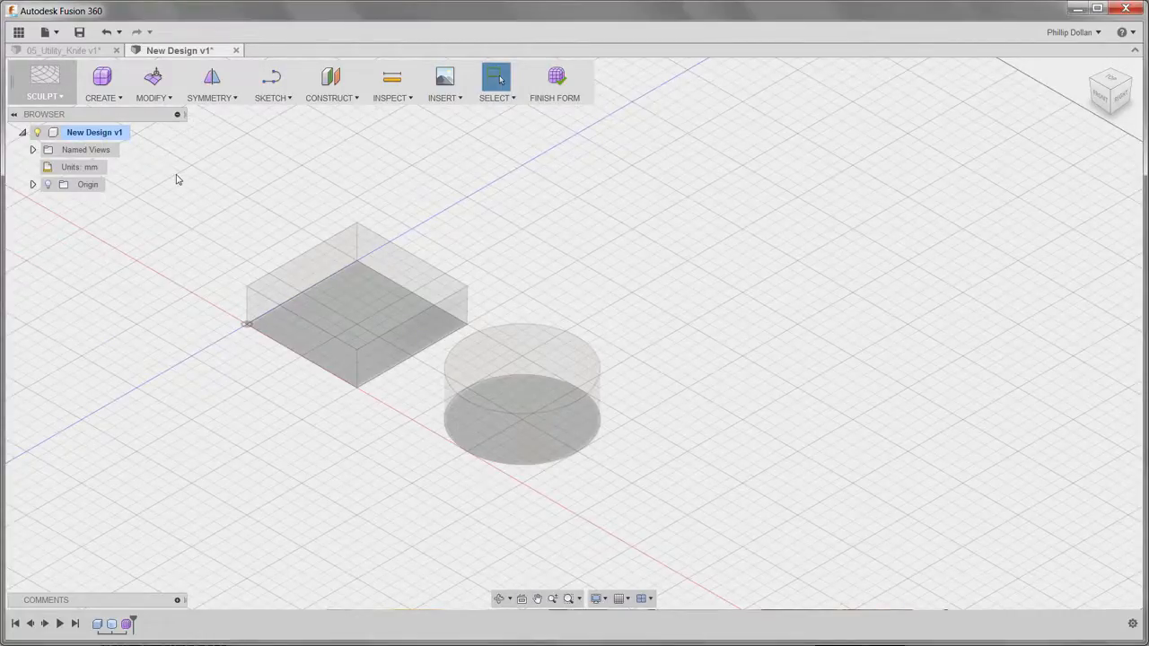
# Place a centre-based T-Spline box on the horizontal plane behind the cylinder, about 40 mm long, 70 mm wide and 20 mm high.
pyautogui.click(104, 94)
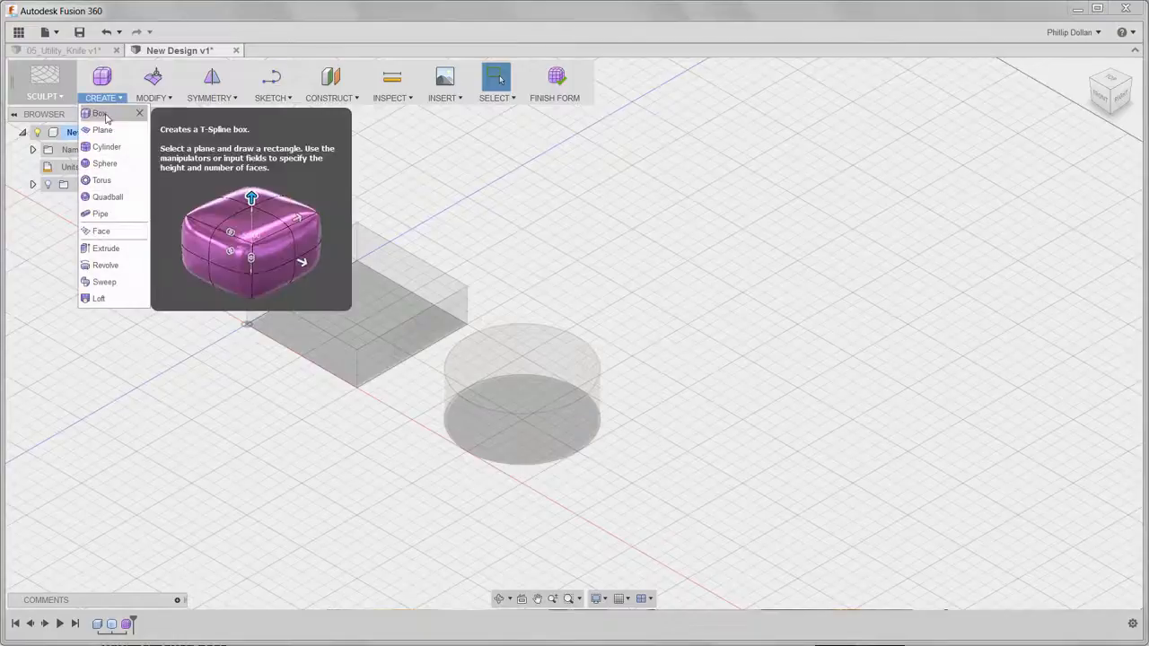
pyautogui.click(101, 114)
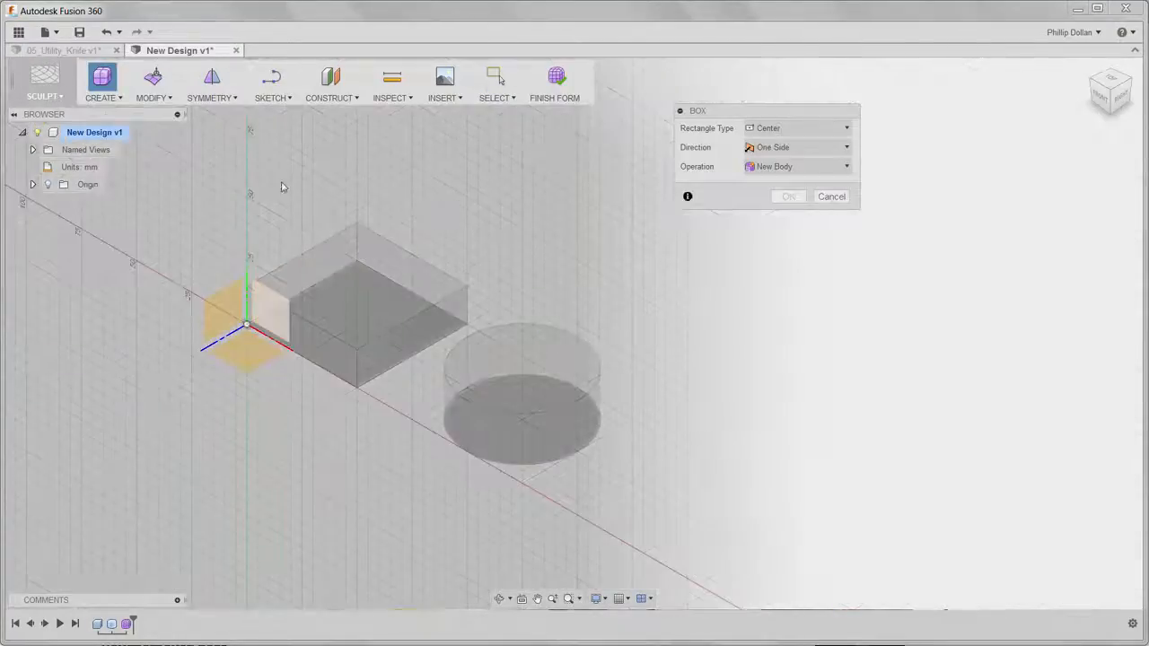
pyautogui.click(249, 360)
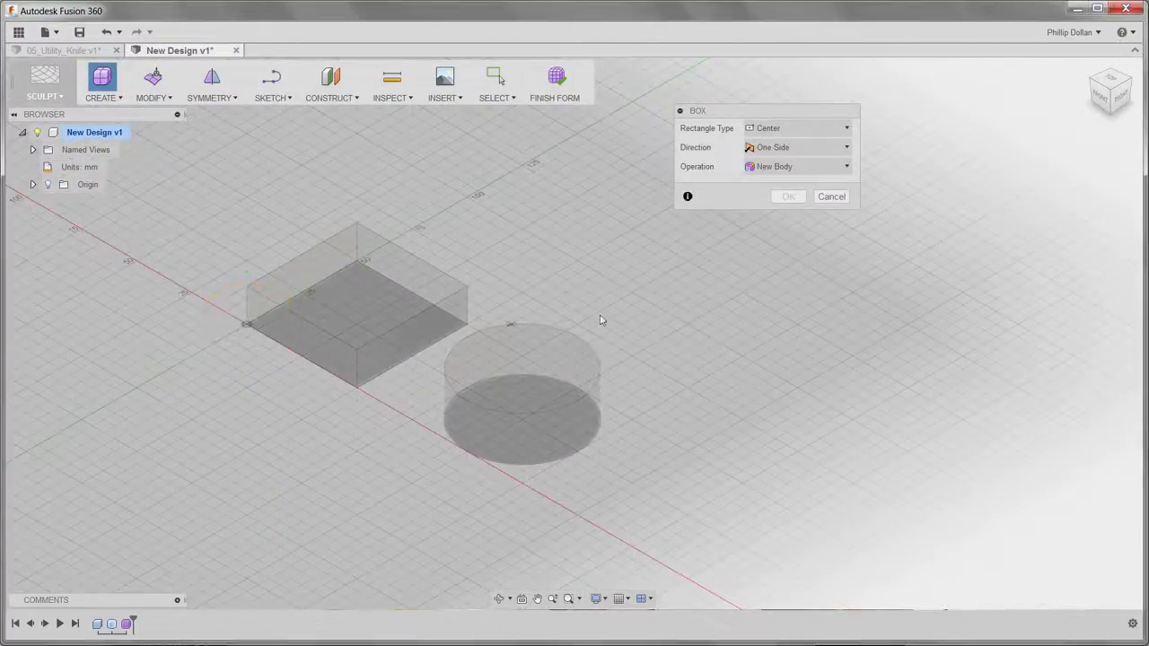
pyautogui.click(741, 293)
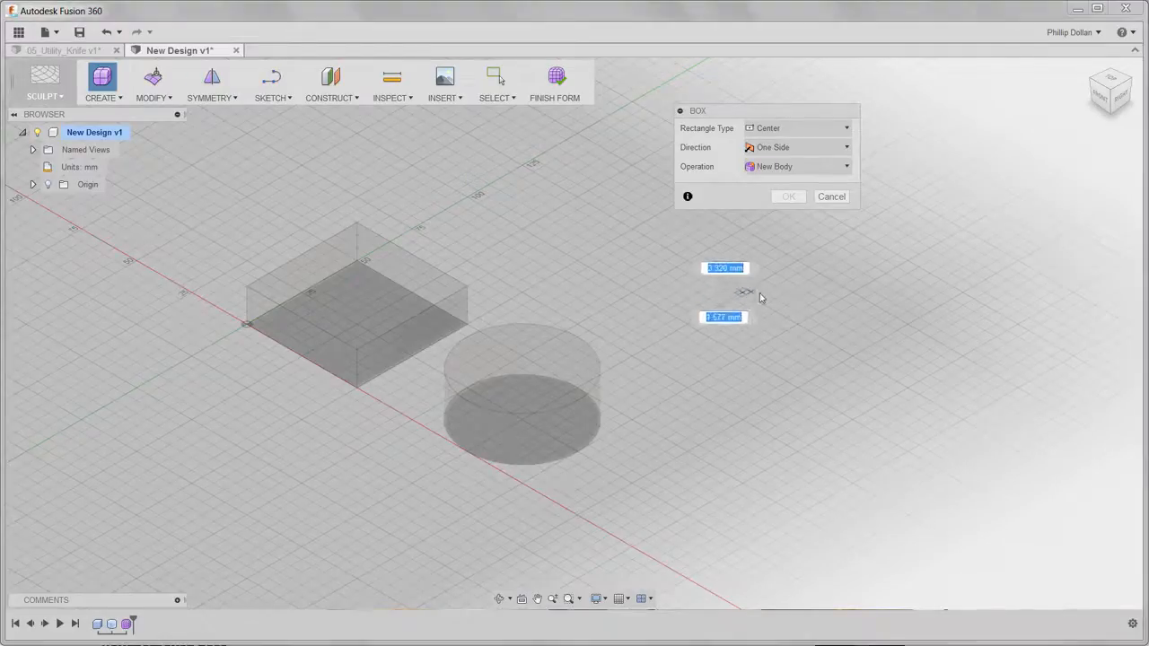
pyautogui.click(867, 276)
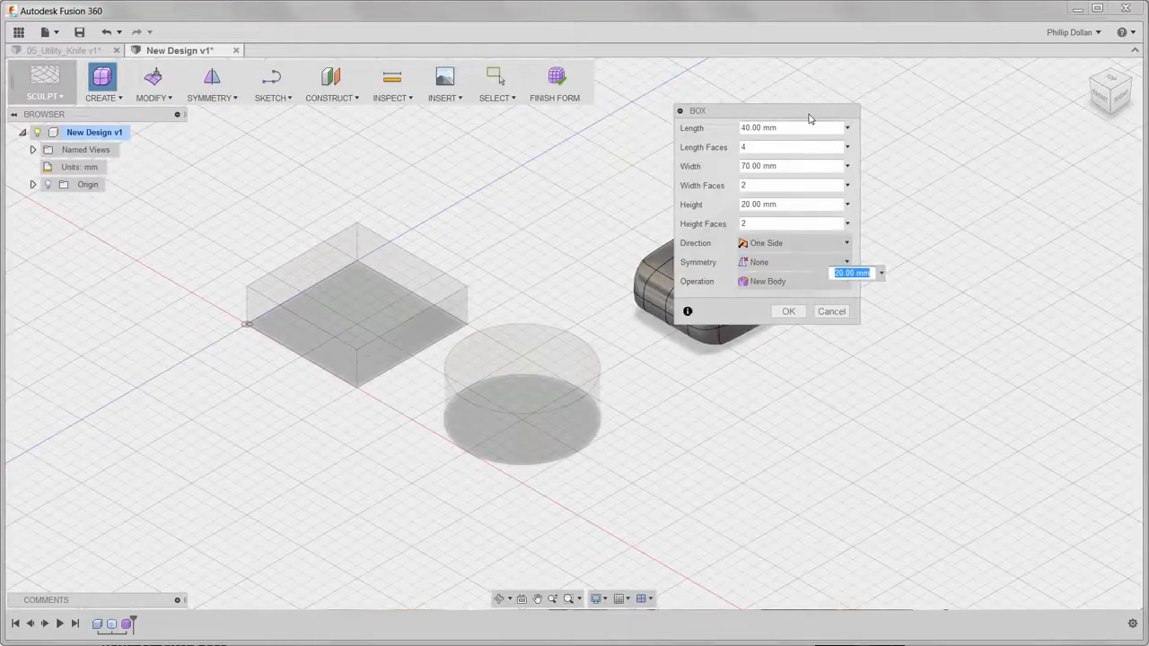
pyautogui.moveTo(804, 115); pyautogui.dragTo(550, 115)
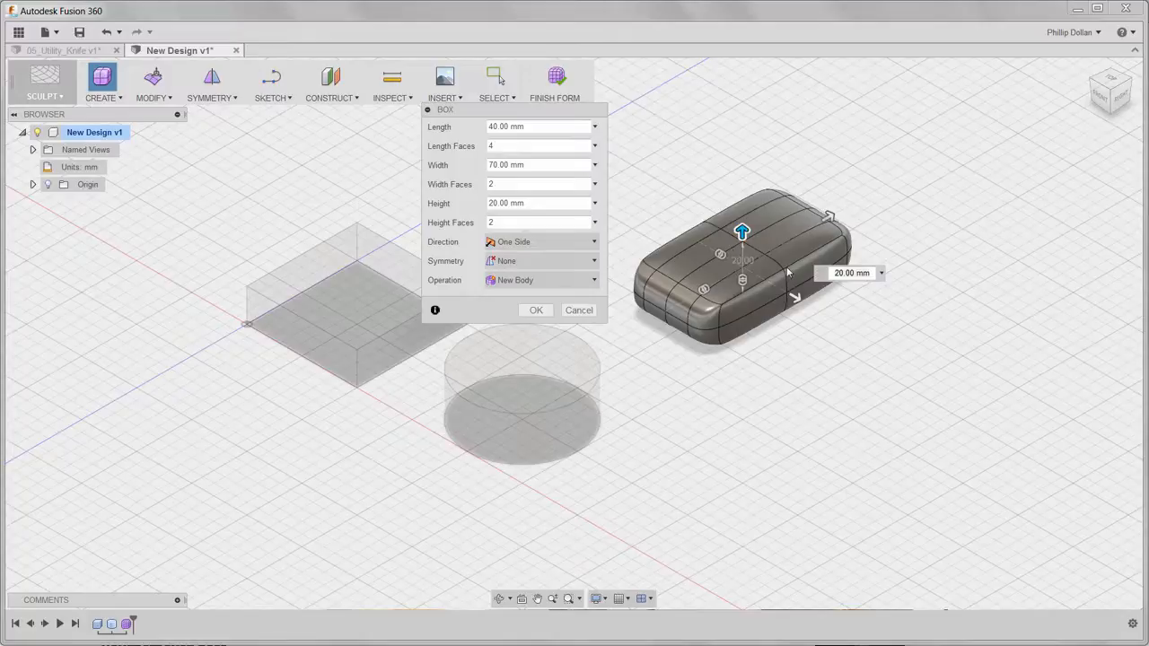
# Switch the visual style to Shaded and back to Shaded with Visible Edges Only.
pyautogui.click(597, 598)
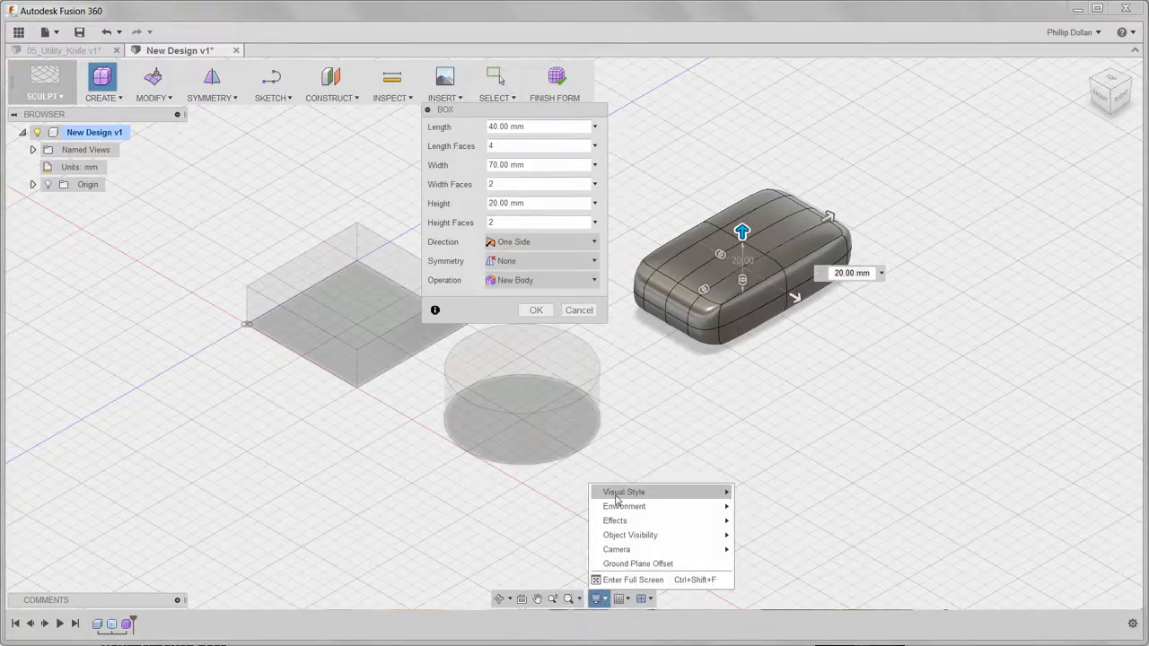
pyautogui.moveTo(644, 495)
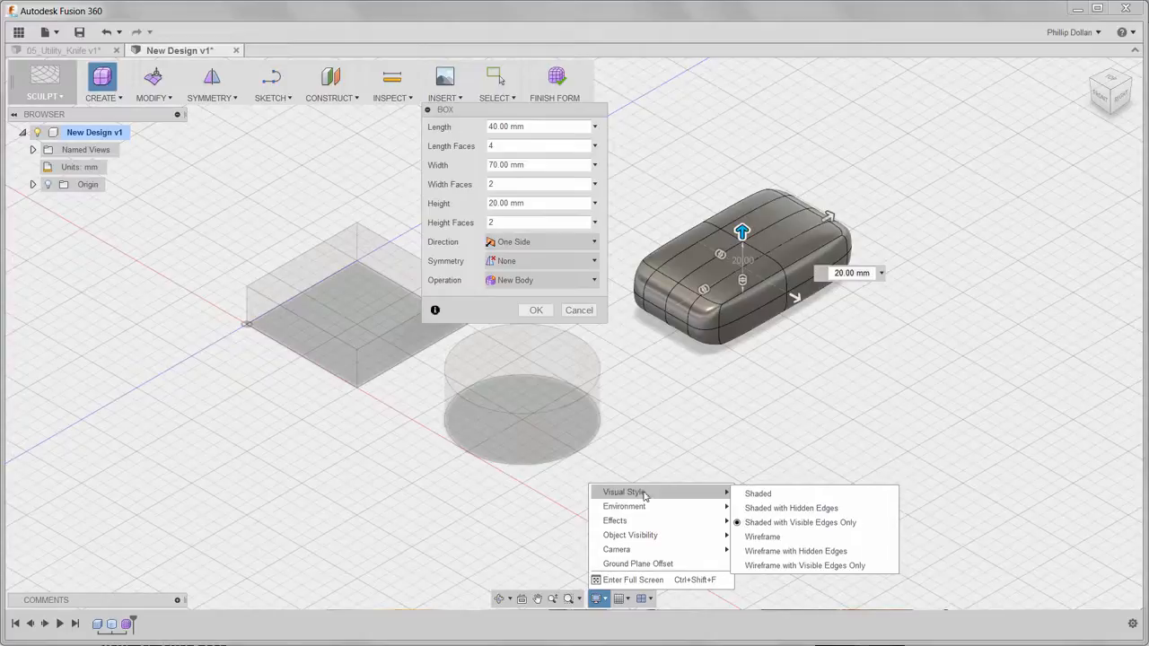
pyautogui.click(755, 494)
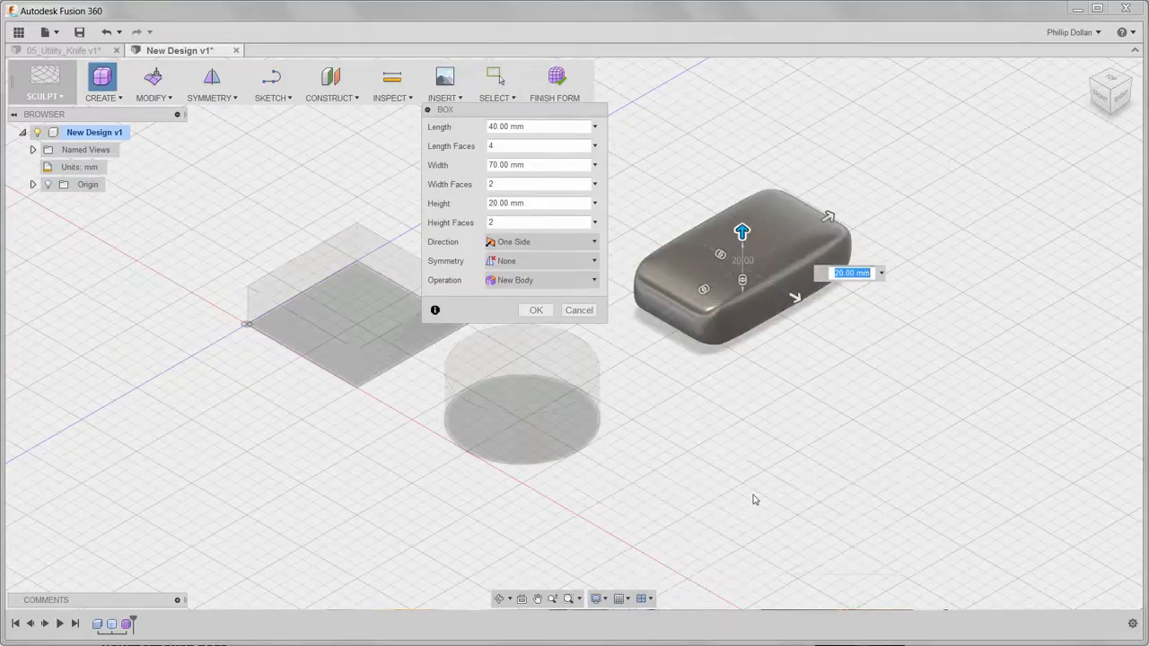
pyautogui.click(597, 598)
pyautogui.moveTo(636, 498)
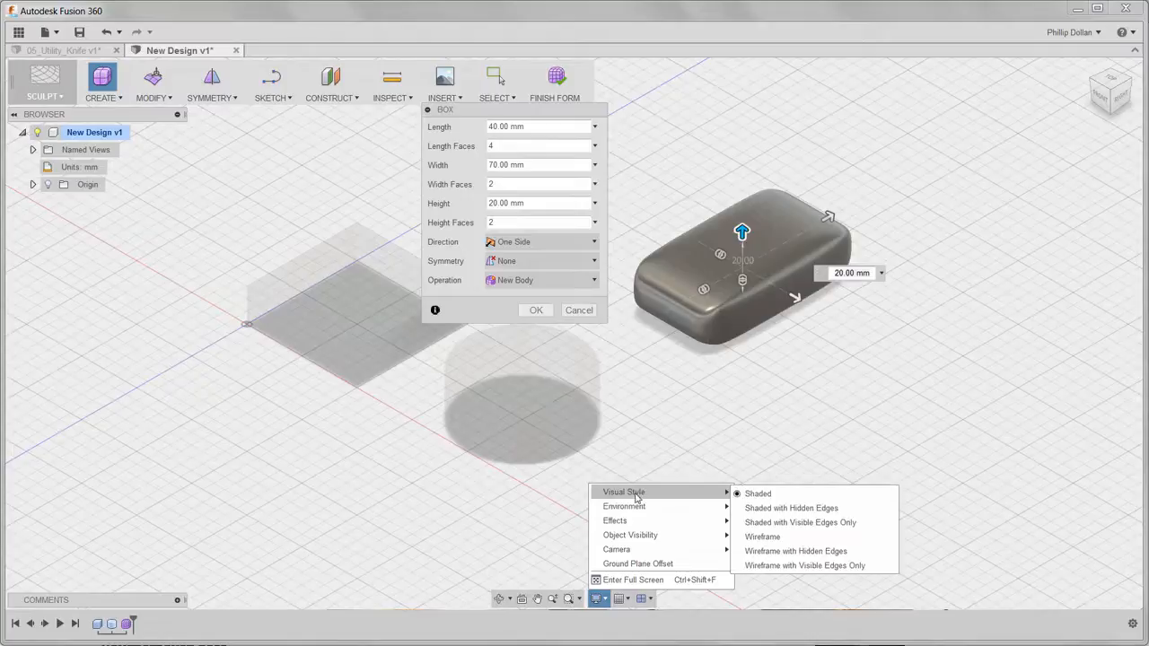
pyautogui.click(776, 523)
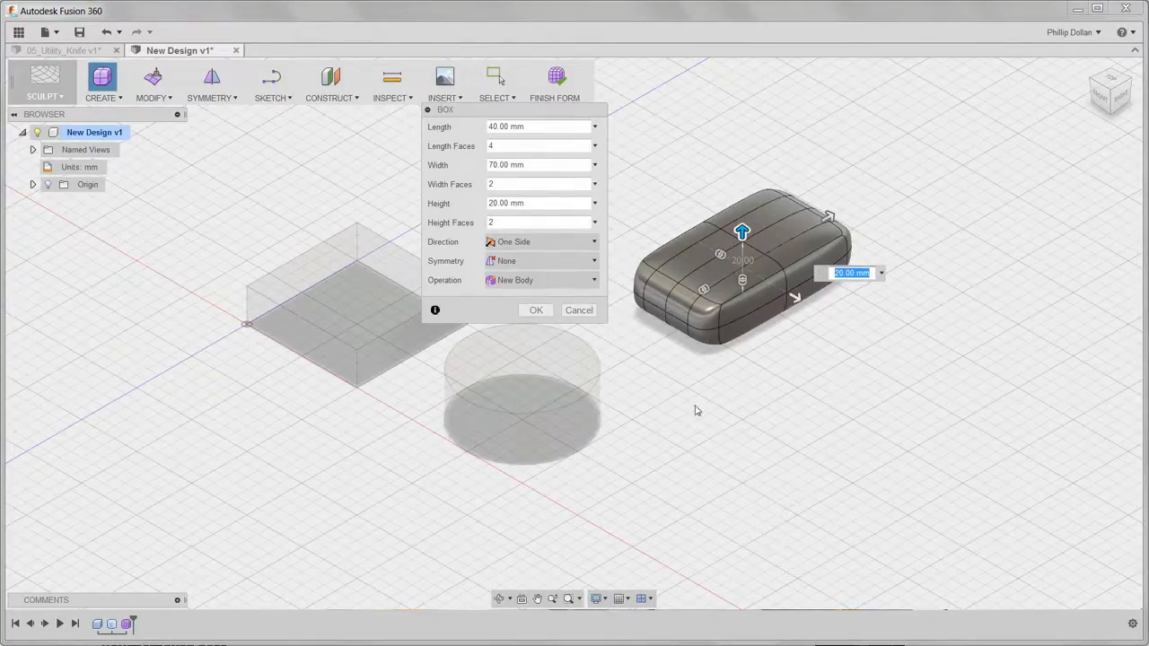
# Raise the T-Spline box to 25 mm high, set its width faces to 4, and create it as a new body.
pyautogui.click(511, 223)
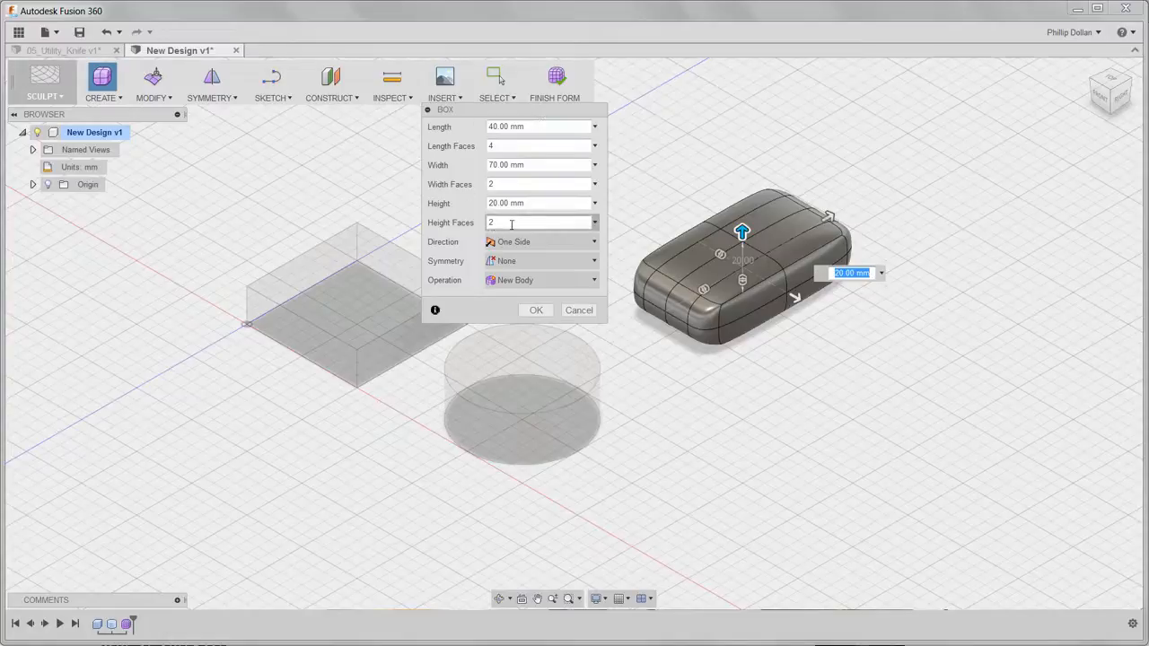
pyautogui.moveTo(741, 232); pyautogui.dragTo(742, 222)
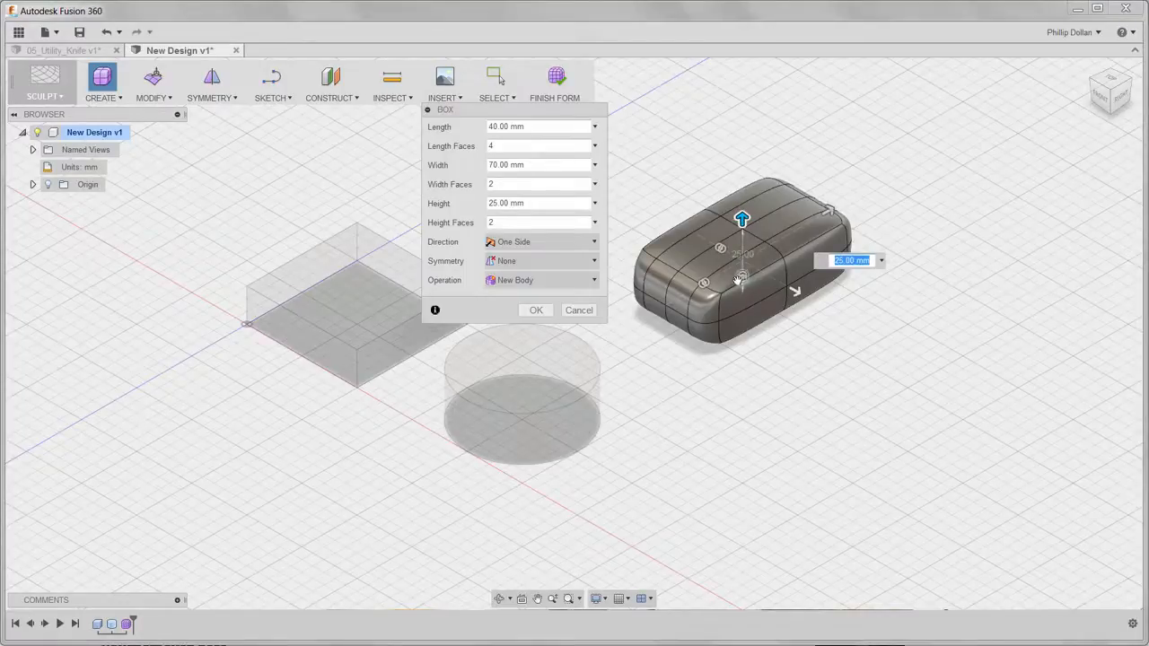
pyautogui.moveTo(707, 284); pyautogui.dragTo(707, 280)
pyautogui.click(492, 146)
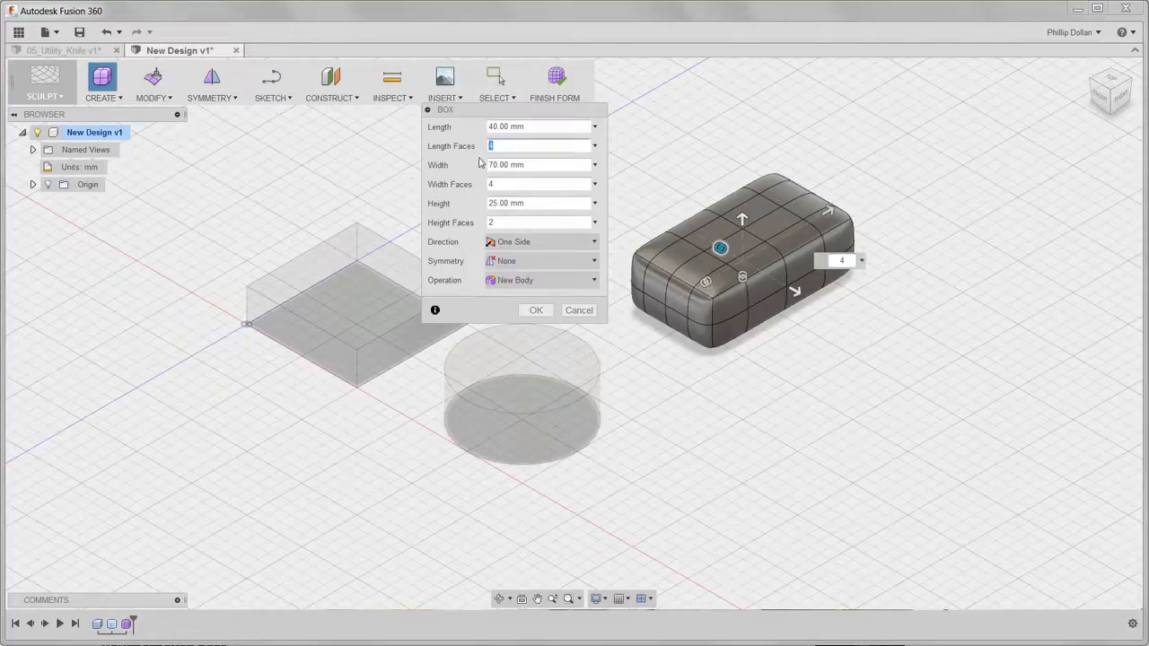
pyautogui.click(492, 184)
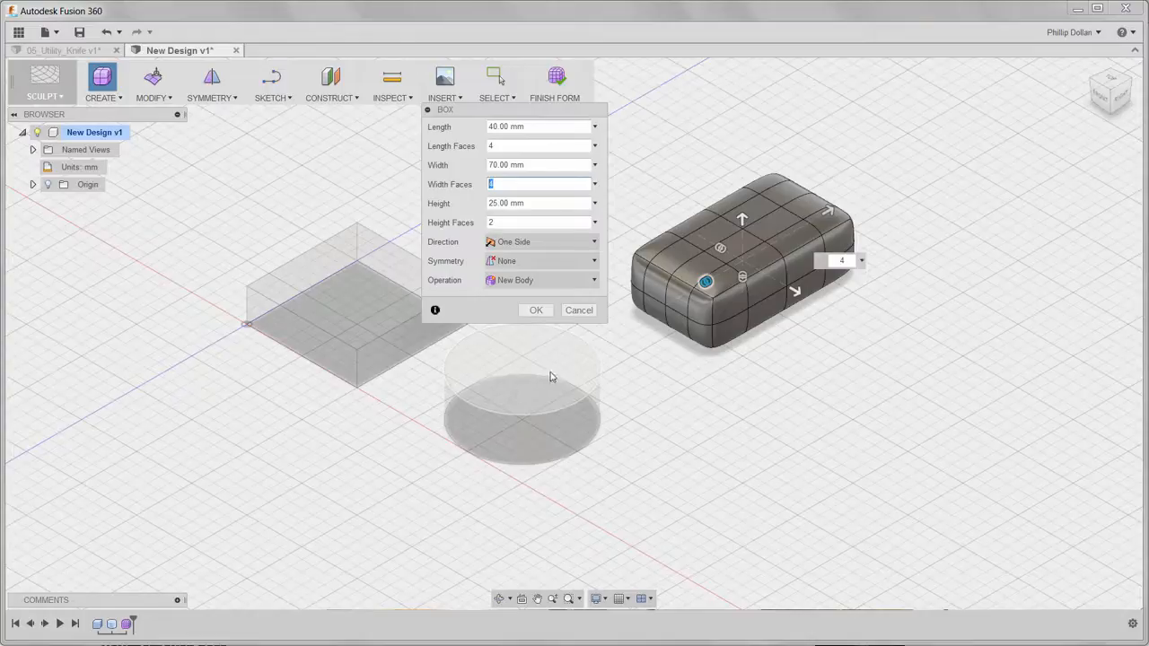
pyautogui.click(536, 310)
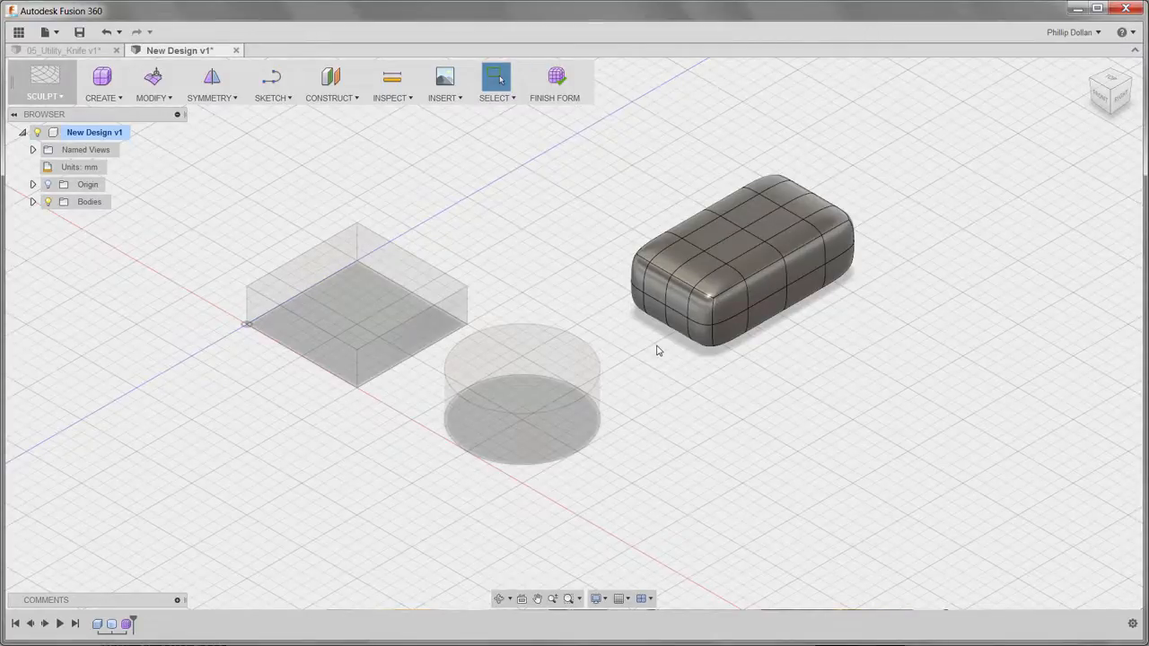
# Lower the row of four top faces at the T-Spline box's front end by 10 mm with Edit Form.
pyautogui.click(655, 248)
pyautogui.keyDown('shift'); pyautogui.click(678, 260); pyautogui.keyUp('shift')
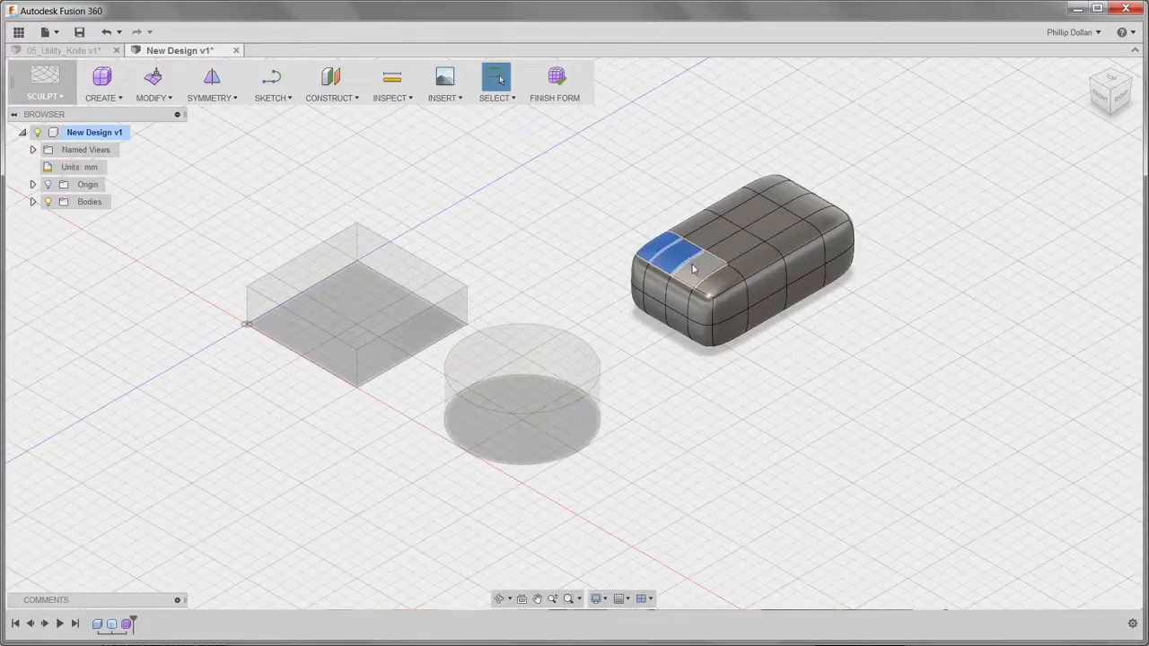
pyautogui.keyDown('shift'); pyautogui.click(693, 270); pyautogui.keyUp('shift')
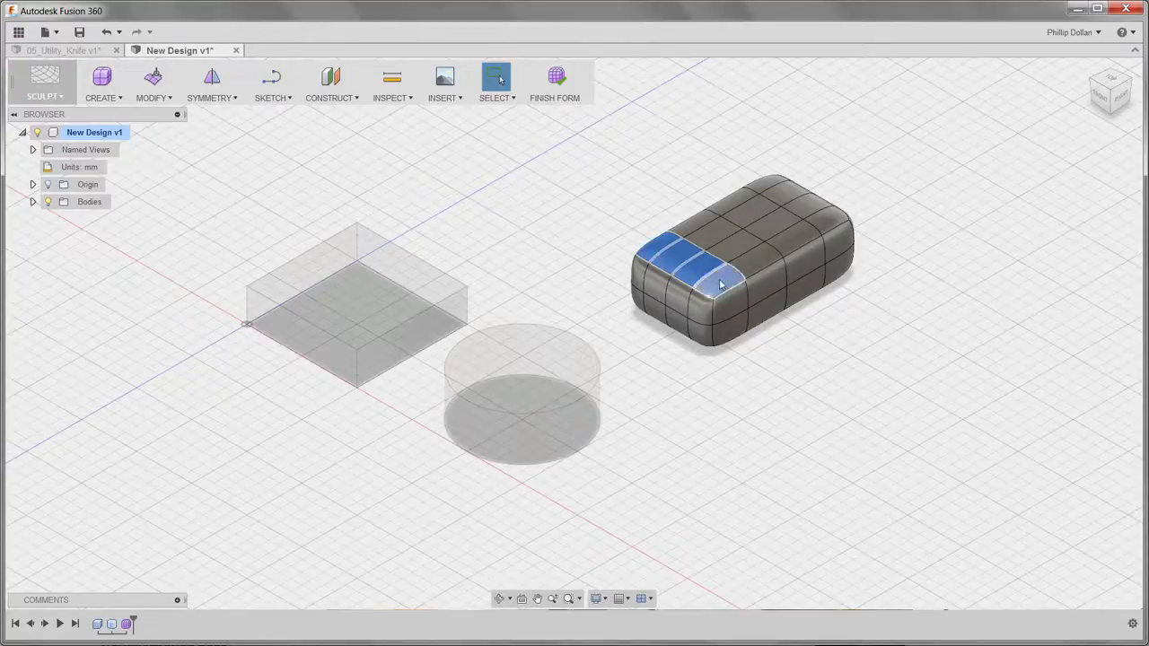
pyautogui.keyDown('shift'); pyautogui.click(722, 280); pyautogui.keyUp('shift')
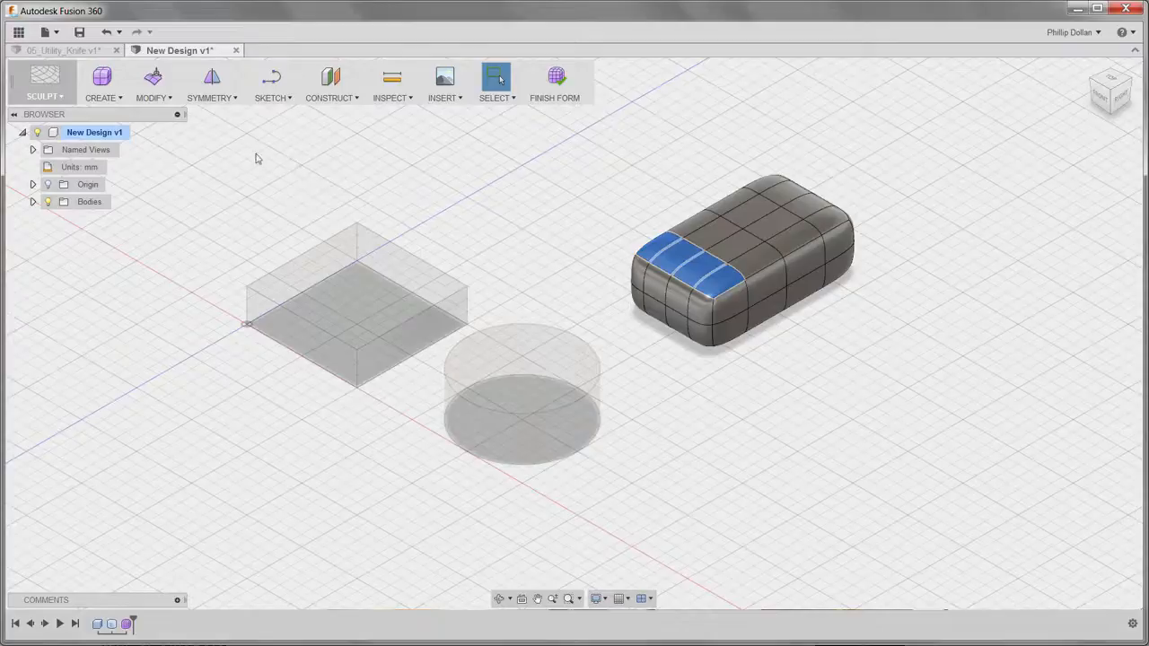
pyautogui.click(153, 78)
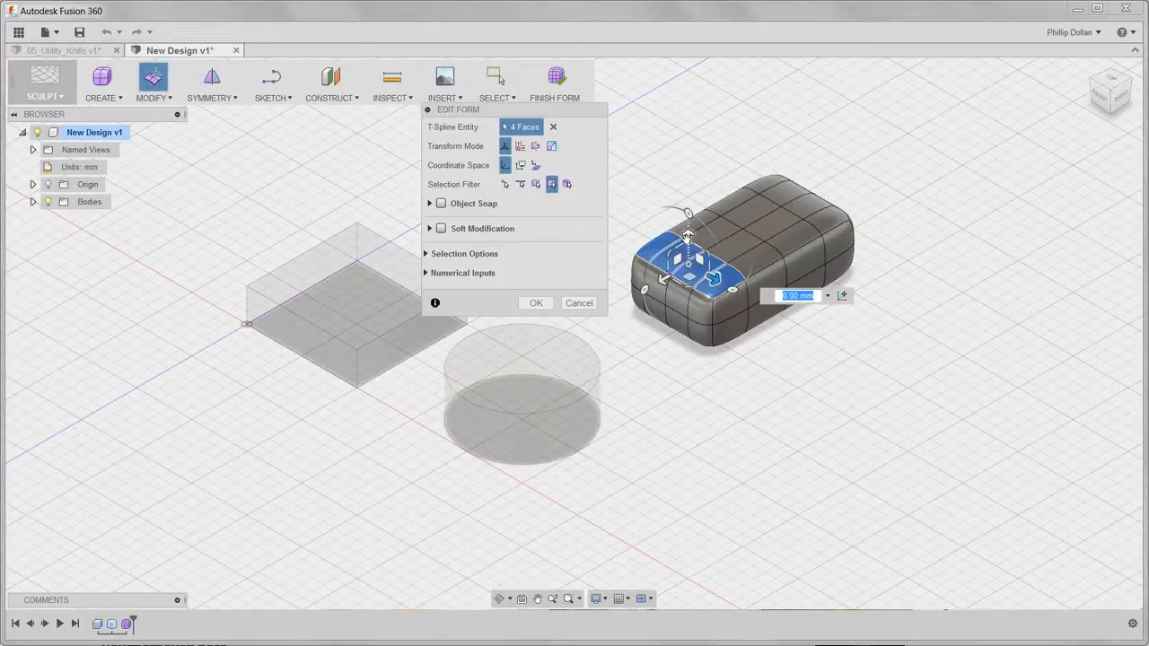
pyautogui.moveTo(688, 236); pyautogui.dragTo(688, 262)
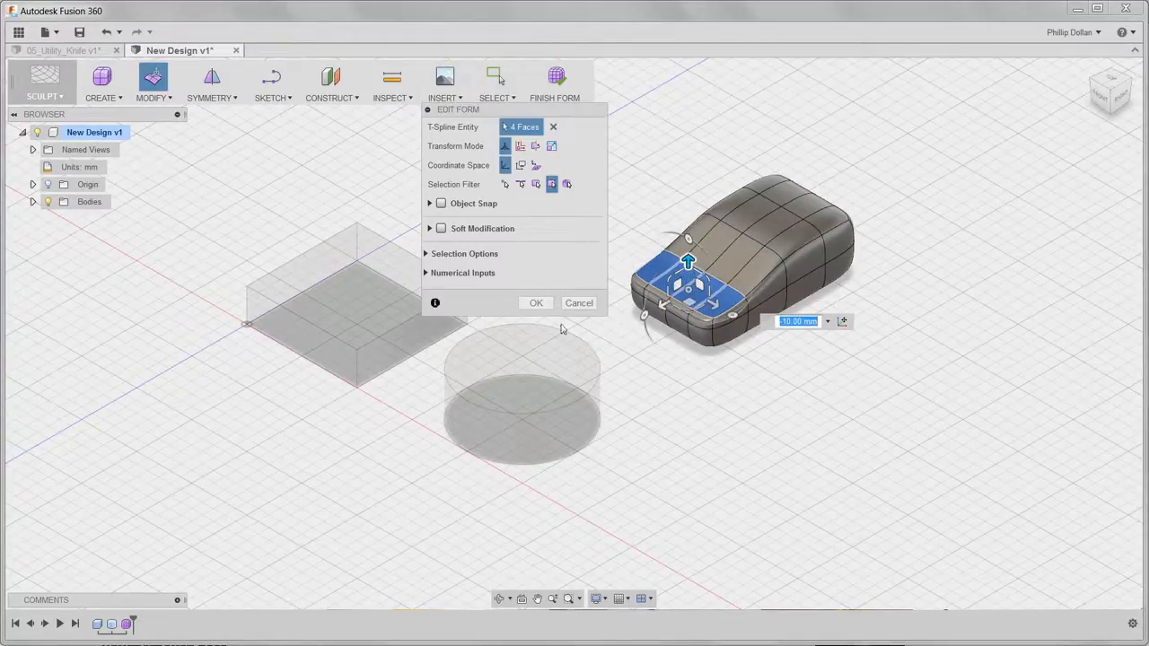
pyautogui.click(536, 302)
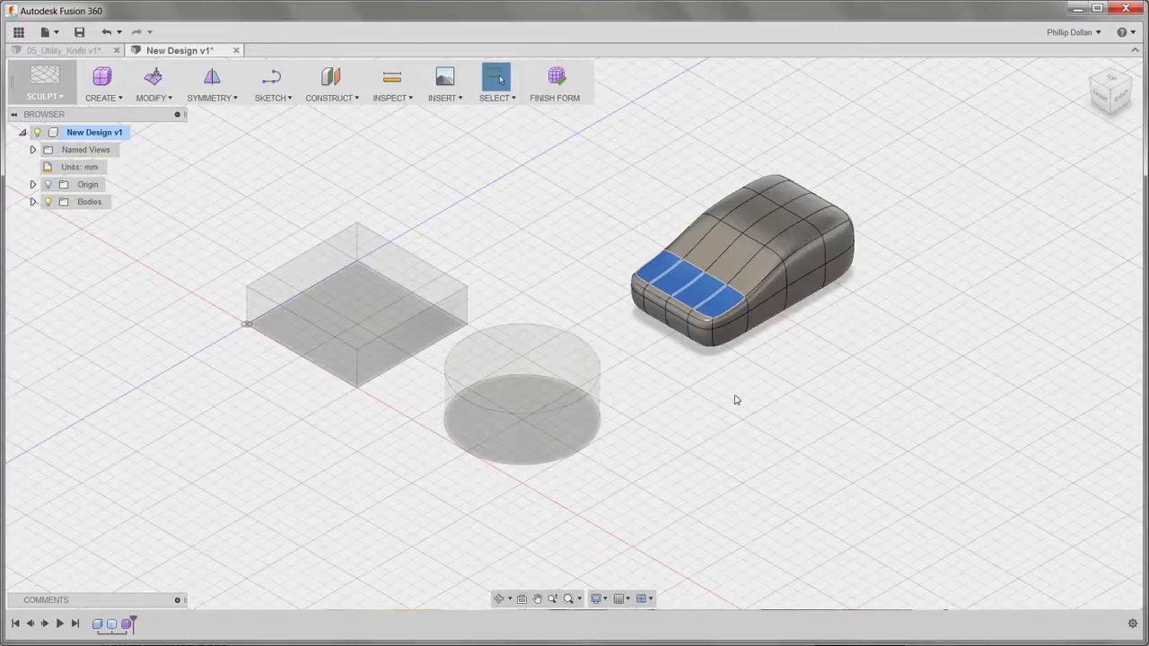
pyautogui.click(735, 401)
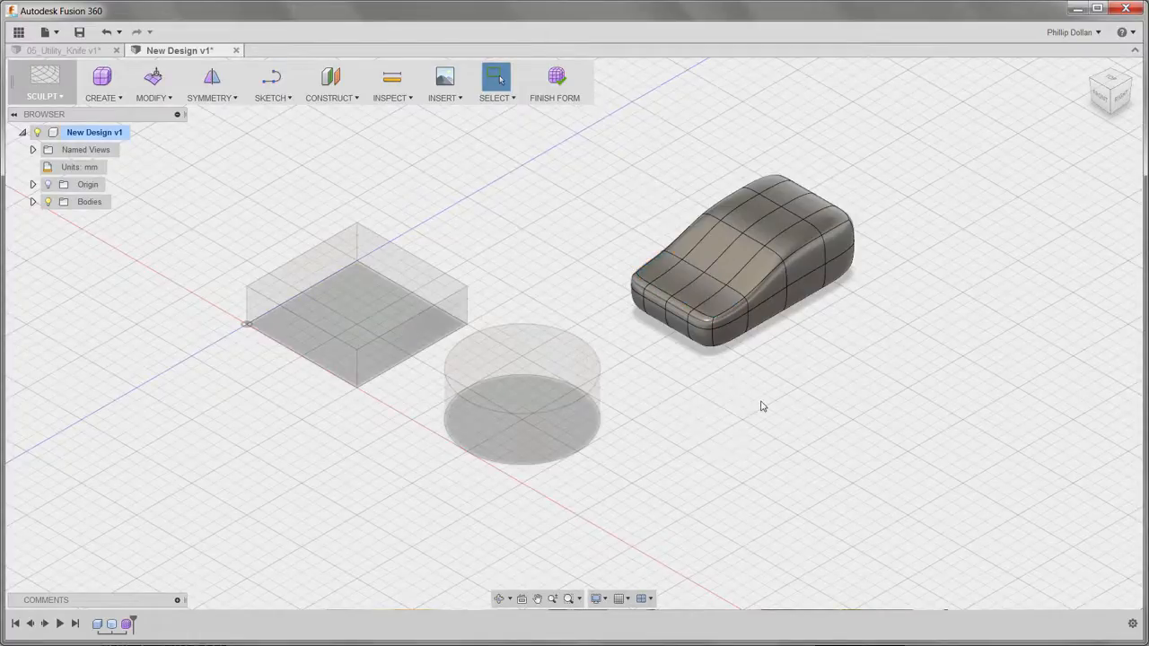
# Finish the sculpted form and return to the Model workspace.
pyautogui.click(499, 598)
pyautogui.moveTo(672, 379); pyautogui.dragTo(852, 282)
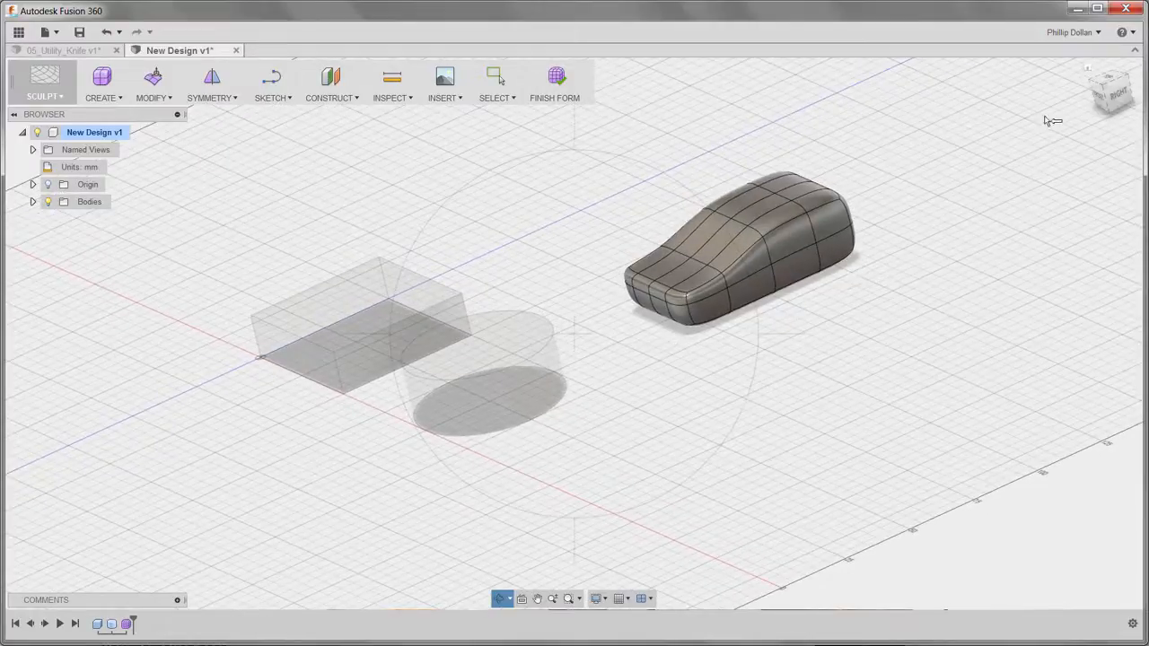
pyautogui.click(1087, 69)
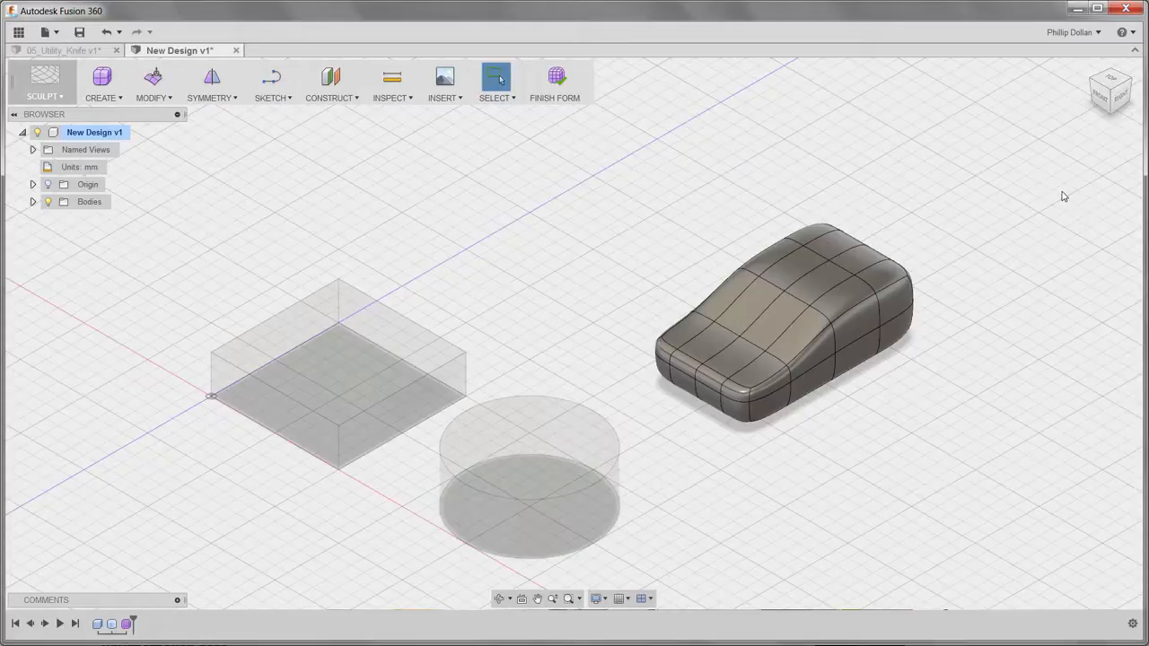
pyautogui.click(557, 79)
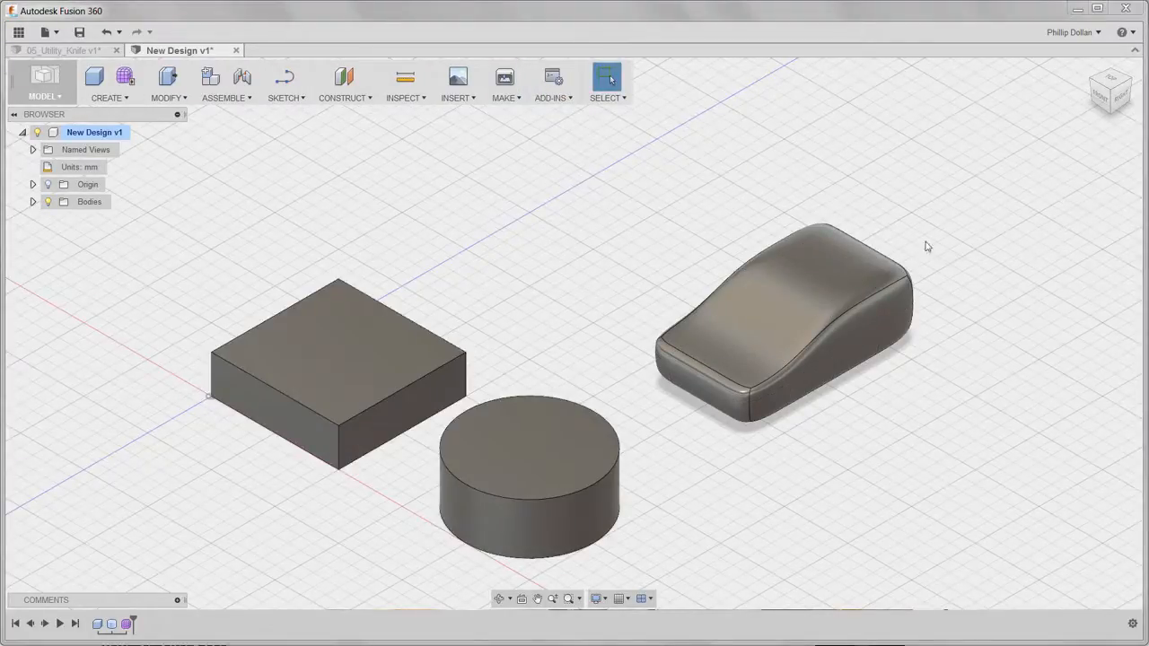